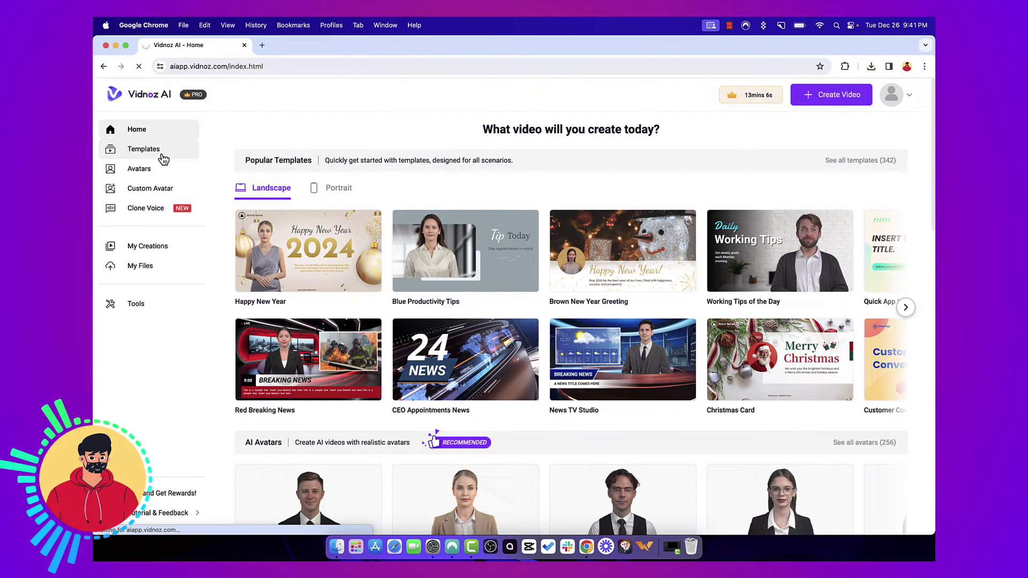
Browse the Christmas, Explainer, Social media, Breaking news and Promos templates.
left_click(144, 150)
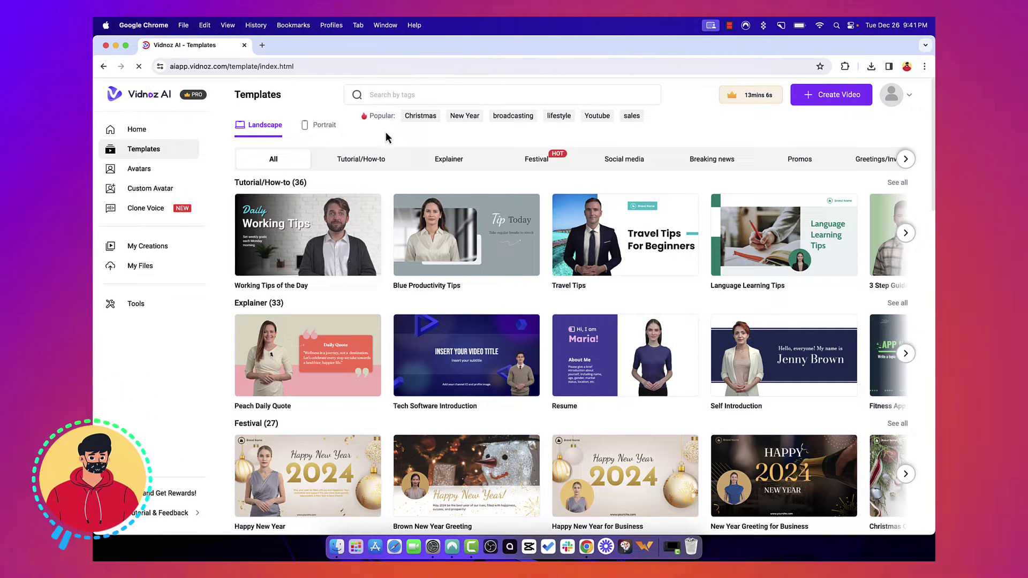
left_click(423, 118)
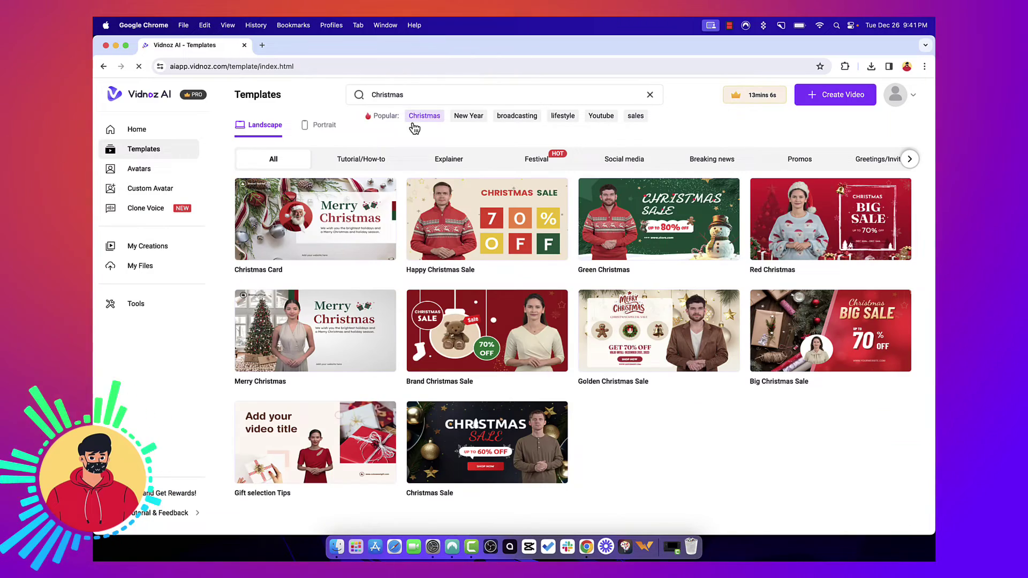
left_click(423, 168)
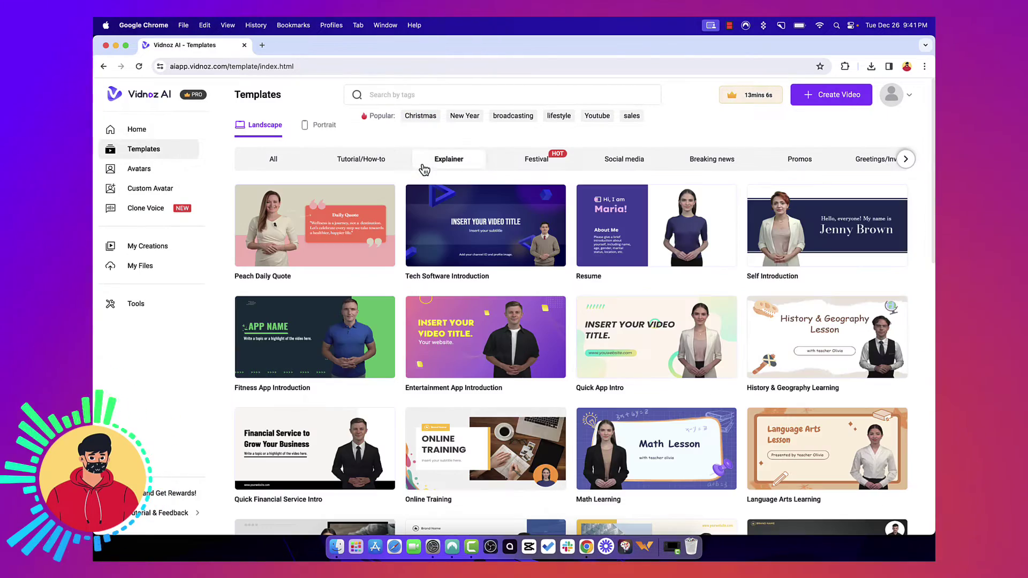
left_click(536, 161)
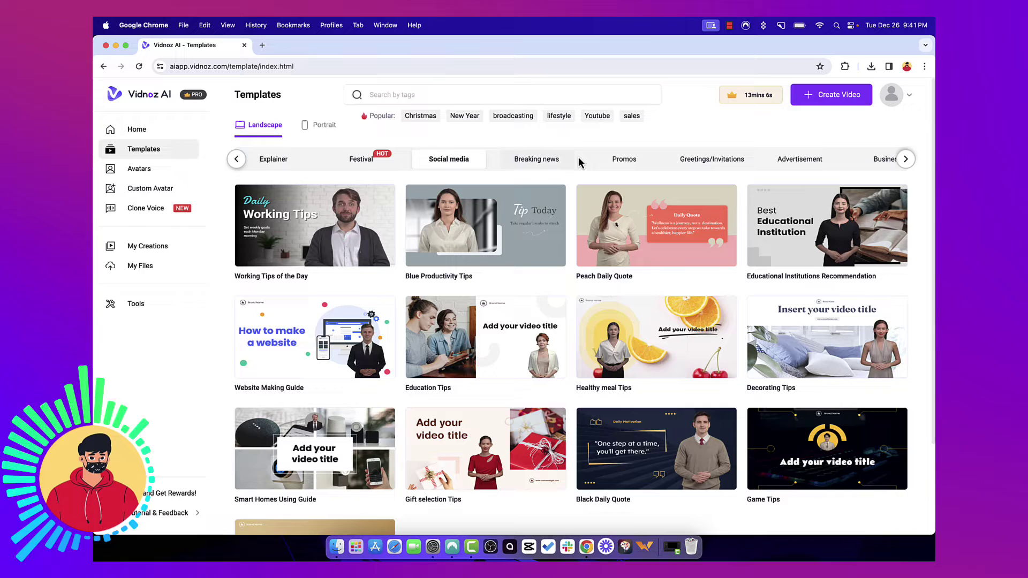
left_click(561, 161)
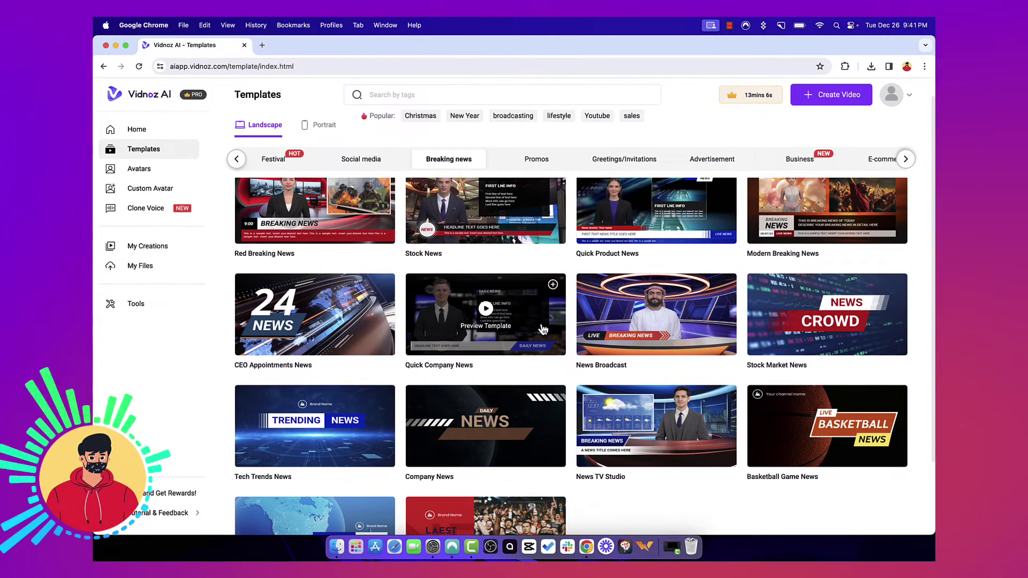
left_click(543, 161)
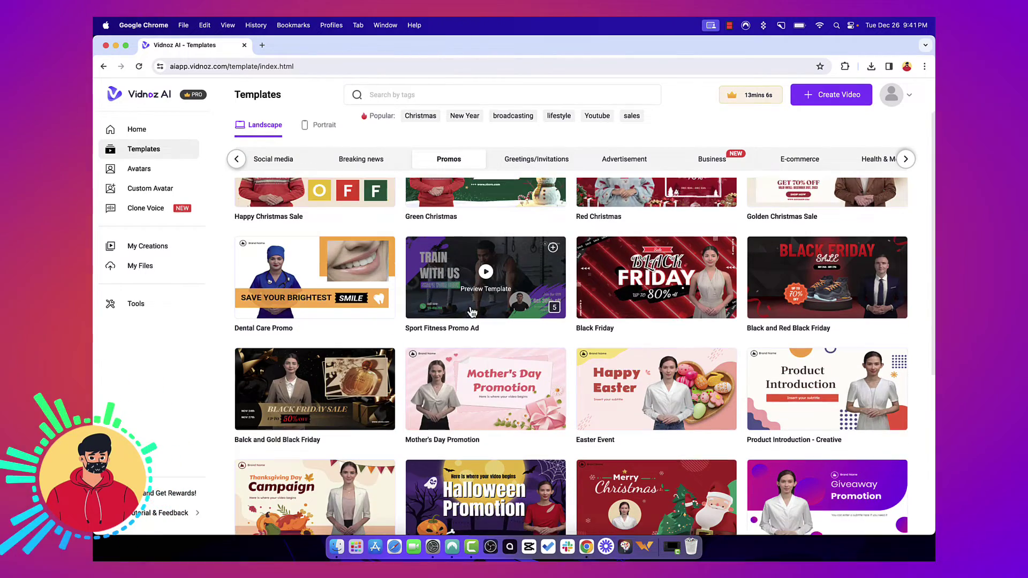
scroll(482, 281, "down", 2)
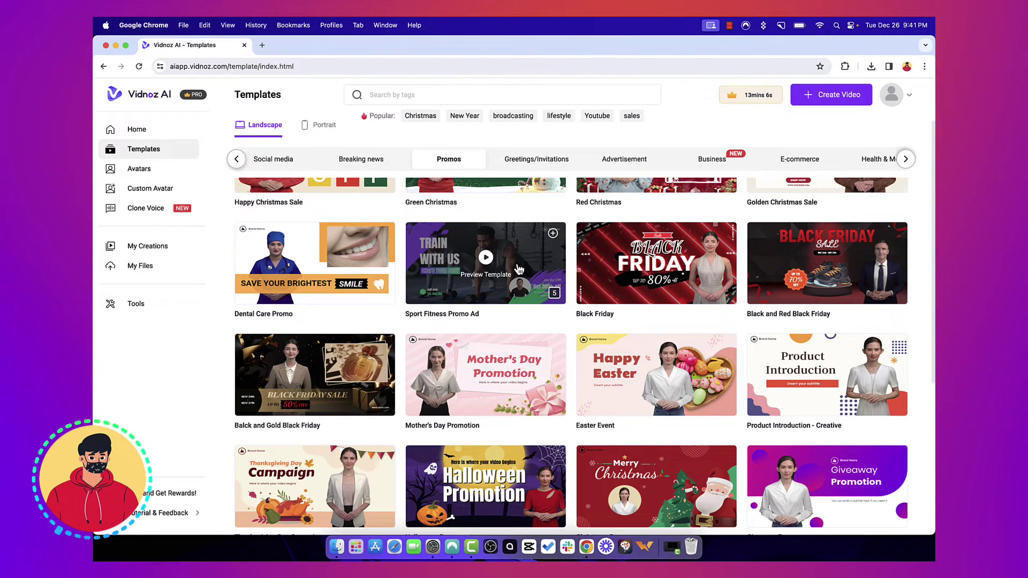
scroll(518, 269, "up", 2)
left_click(160, 176)
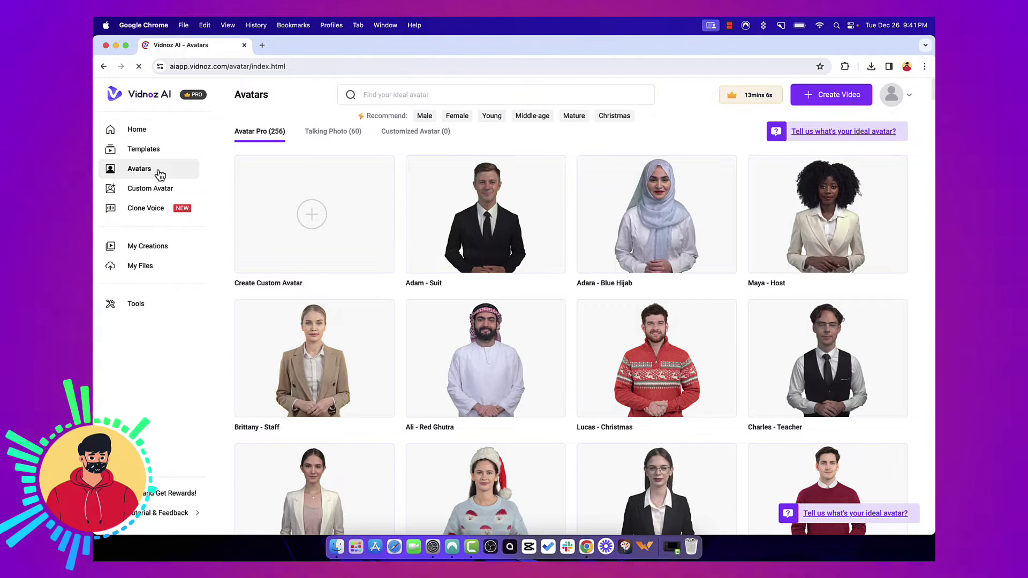
scroll(402, 168, "down", 1)
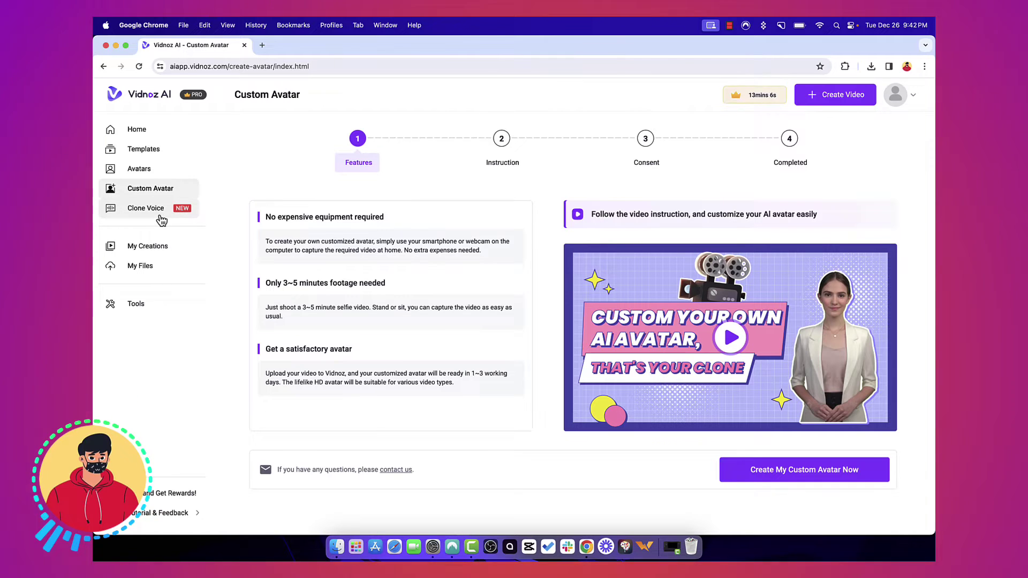
Open the Clone Voice page to view its Public Voice list.
left_click(167, 219)
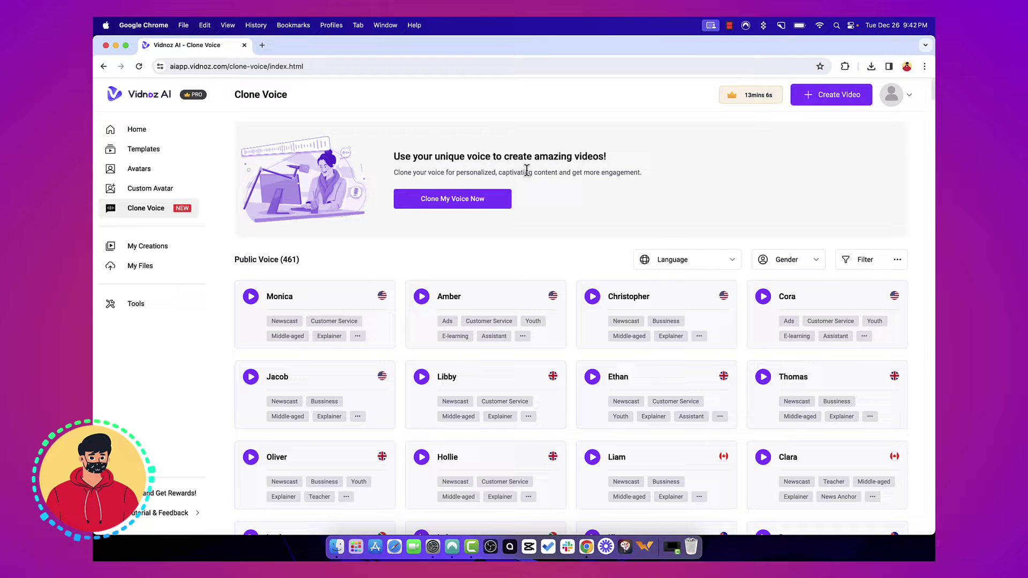
scroll(540, 226, "down", 1)
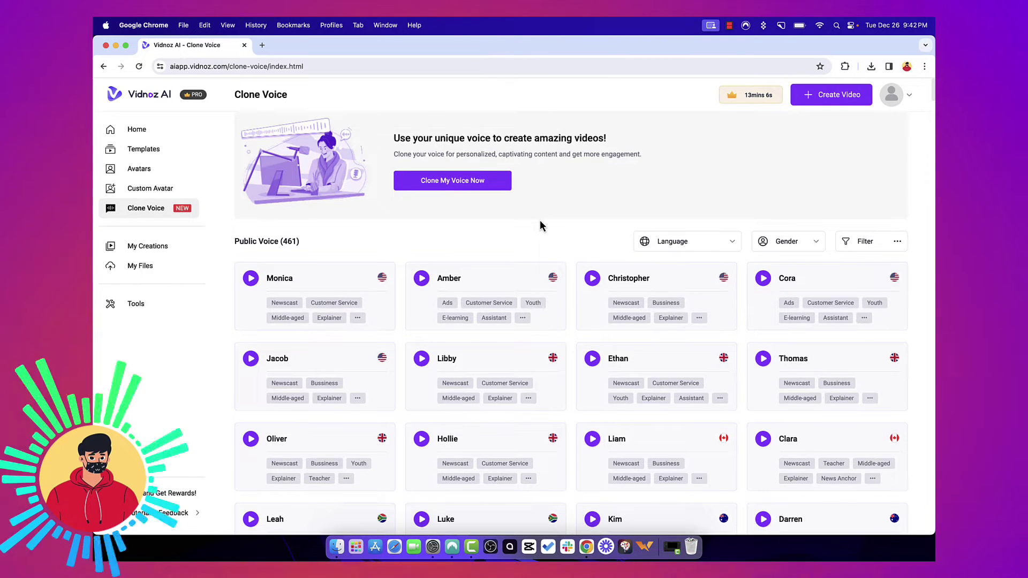
scroll(541, 226, "down", 2)
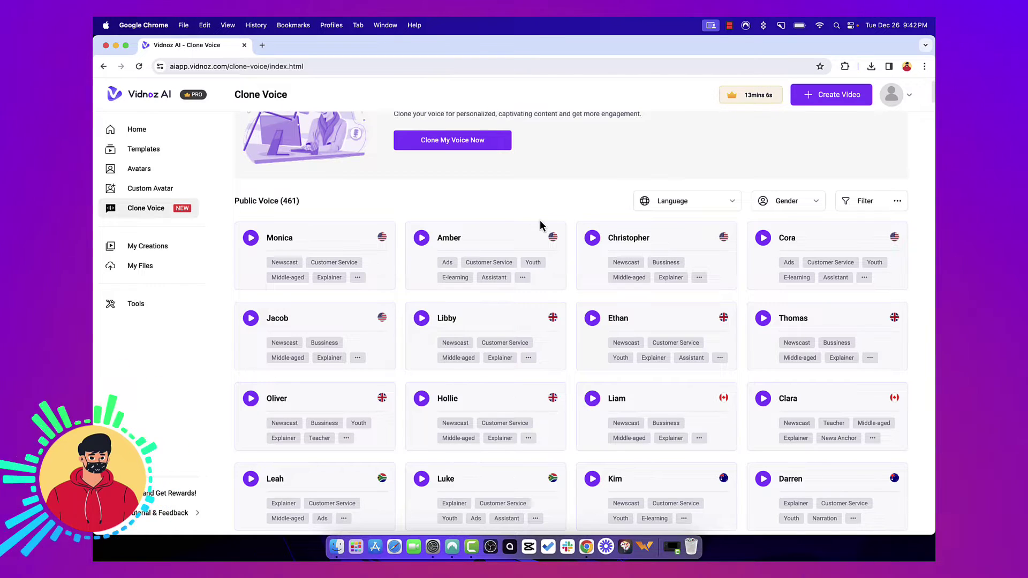
scroll(468, 248, "down", 1)
scroll(469, 250, "down", 5)
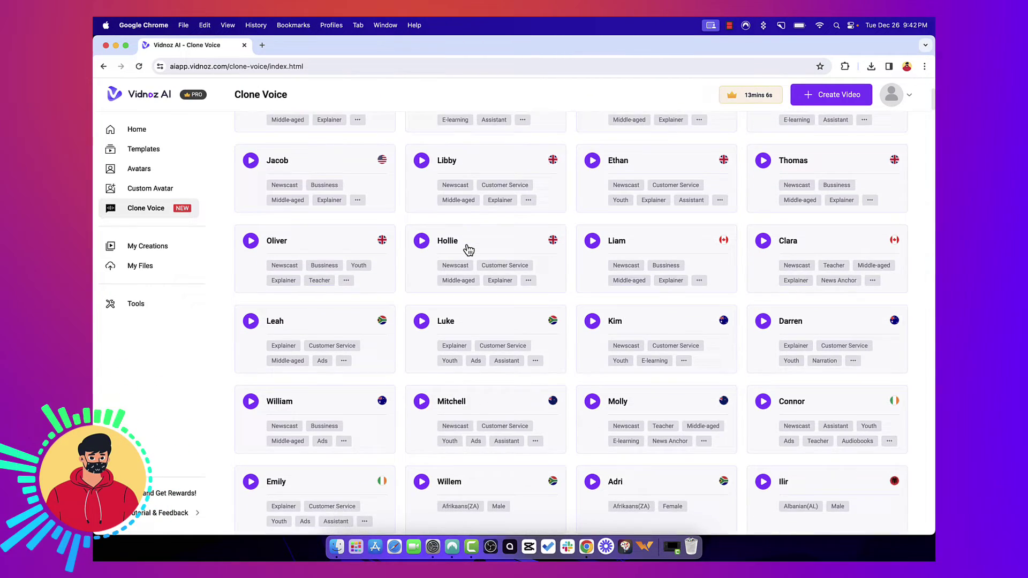
scroll(468, 250, "down", 3)
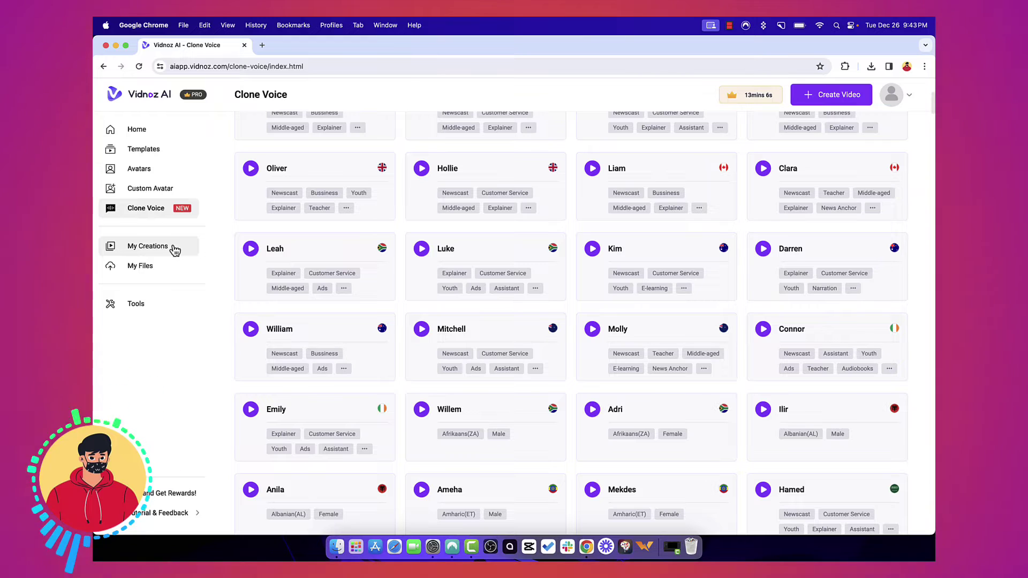
Check My Files, then view the Tools page with Talking Photo and Text to Video.
left_click(155, 265)
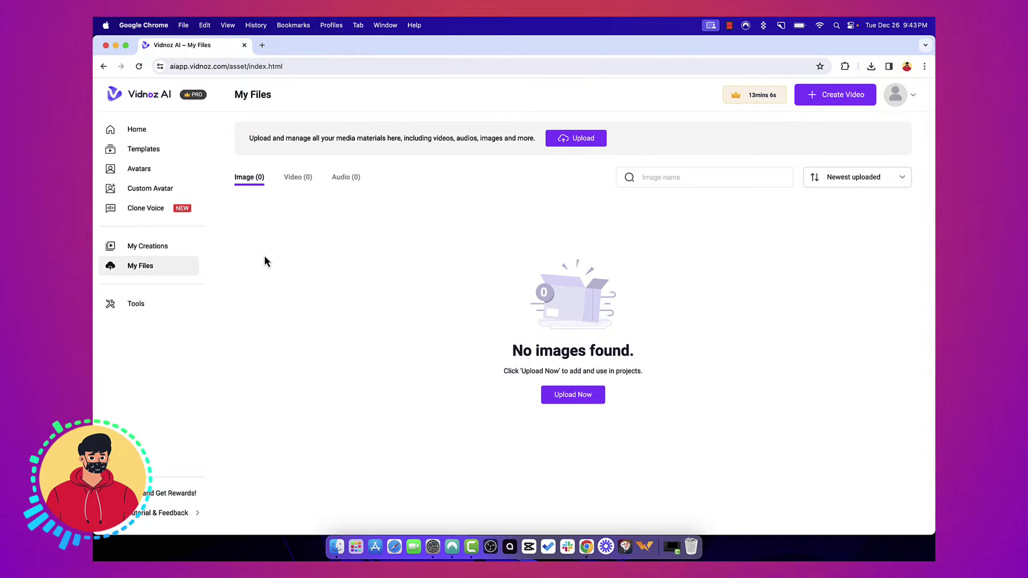
left_click(170, 306)
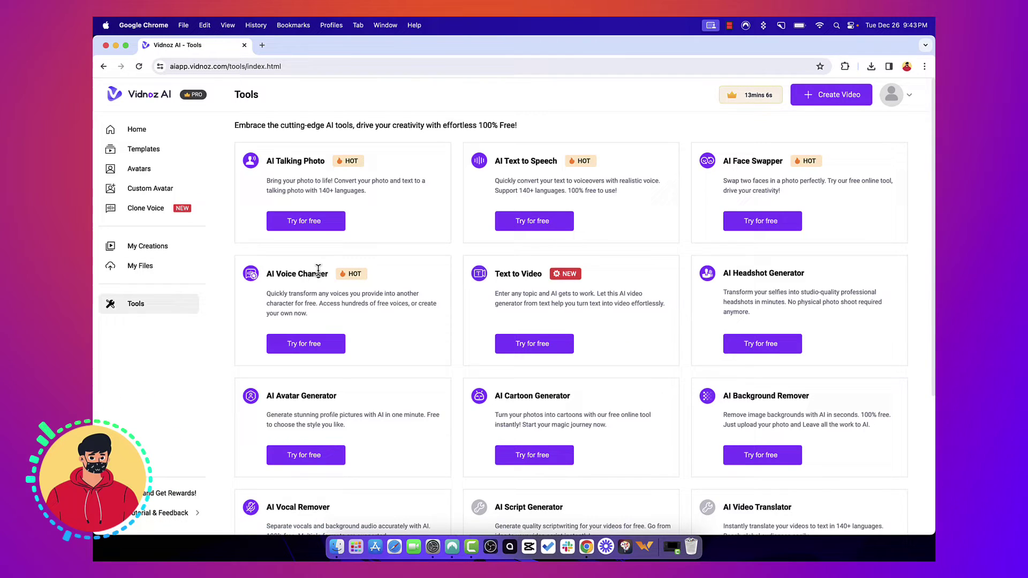
scroll(616, 273, "down", 3)
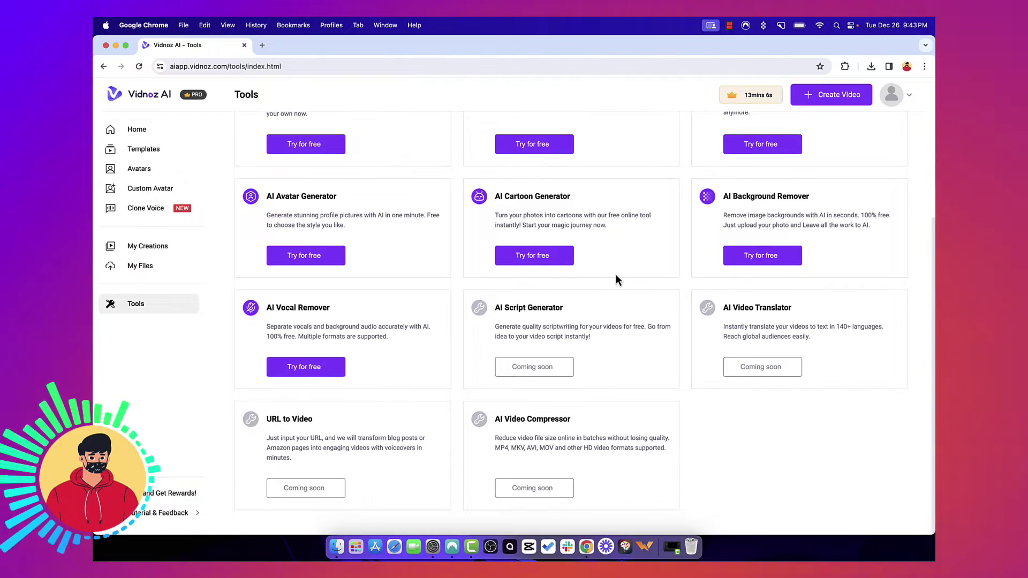
scroll(617, 275, "up", 3)
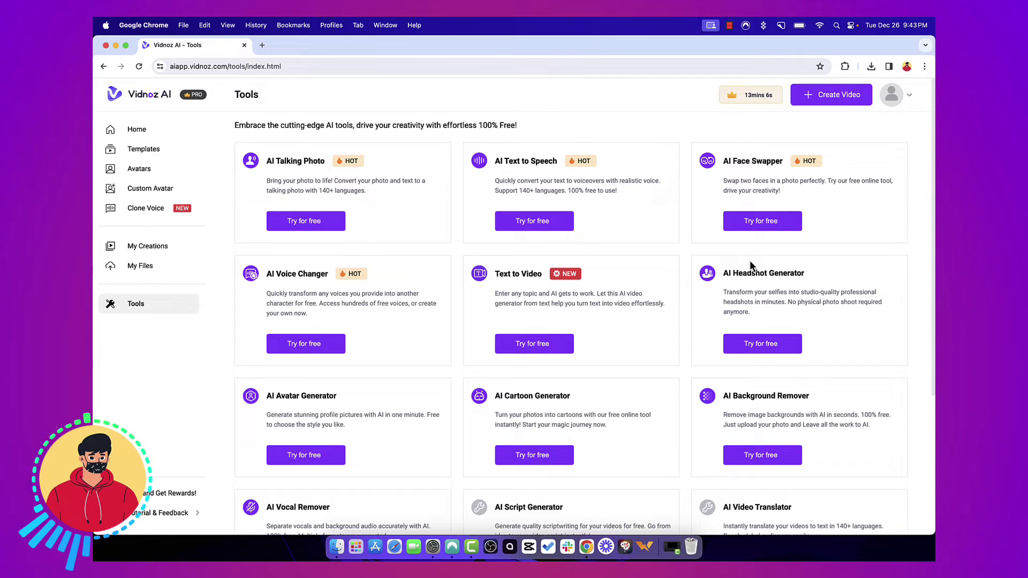
scroll(811, 305, "down", 1)
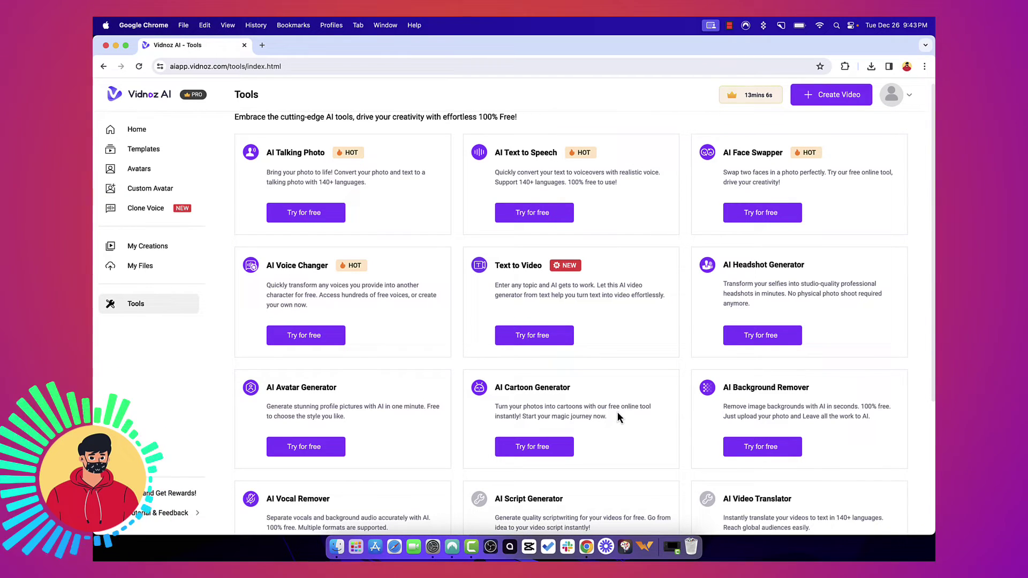
scroll(743, 395, "down", 1)
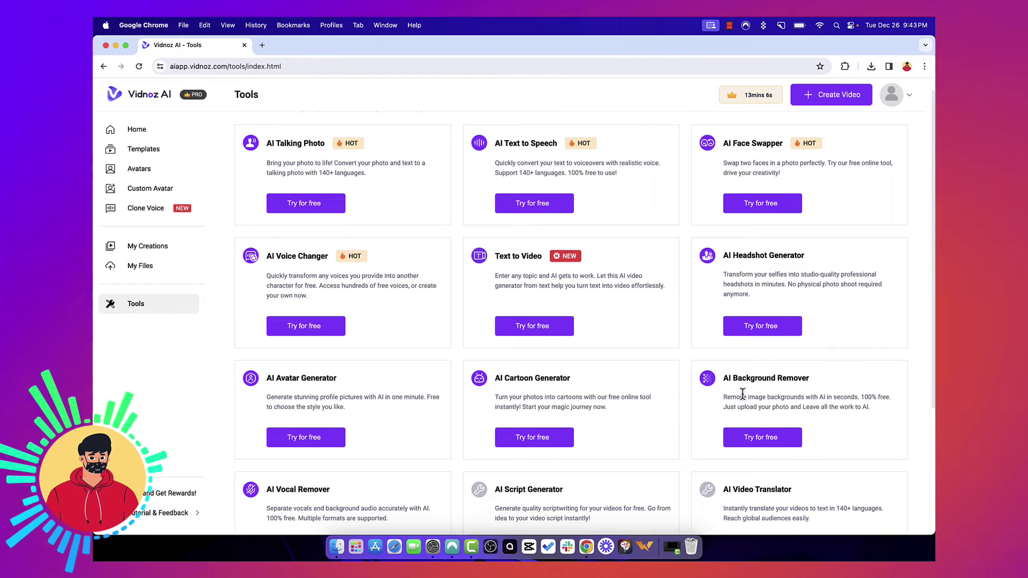
scroll(744, 394, "down", 5)
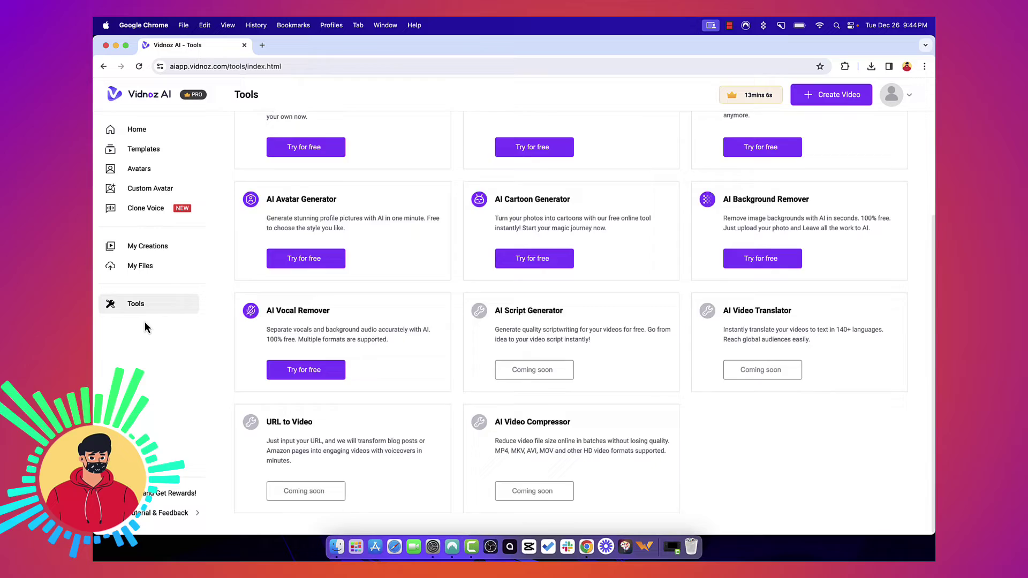
scroll(145, 325, "up", 5)
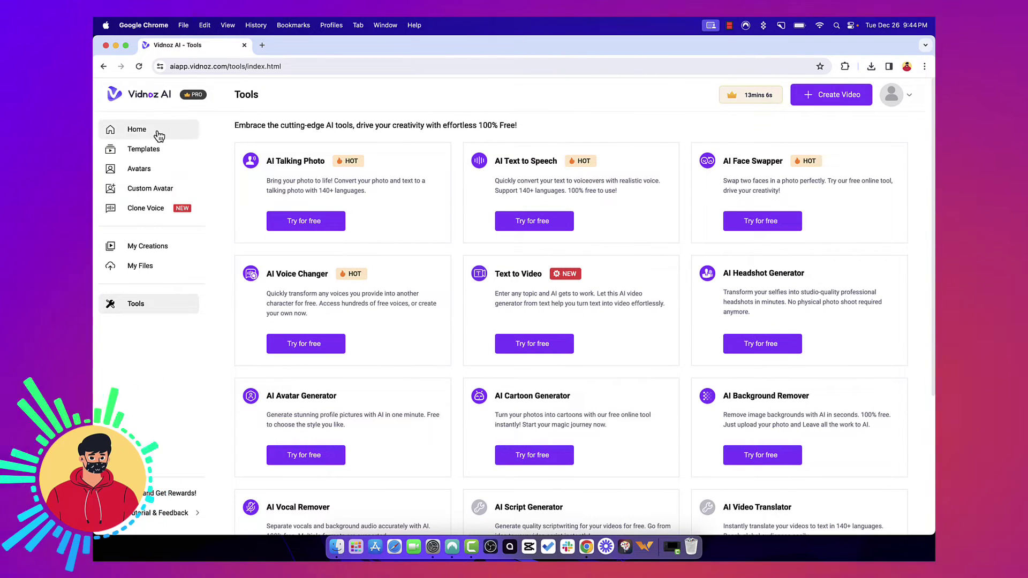
left_click(161, 160)
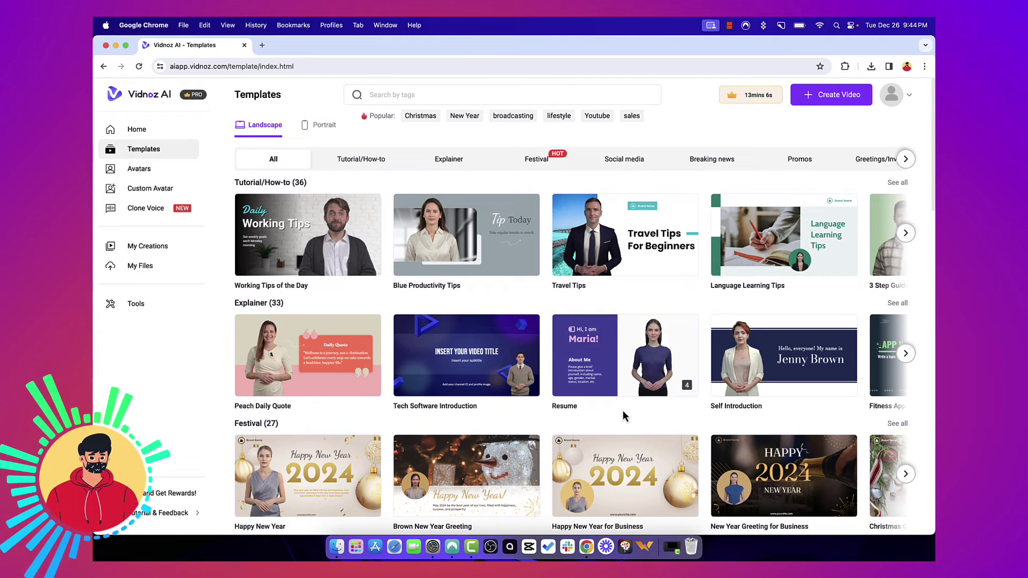
right_click(185, 248)
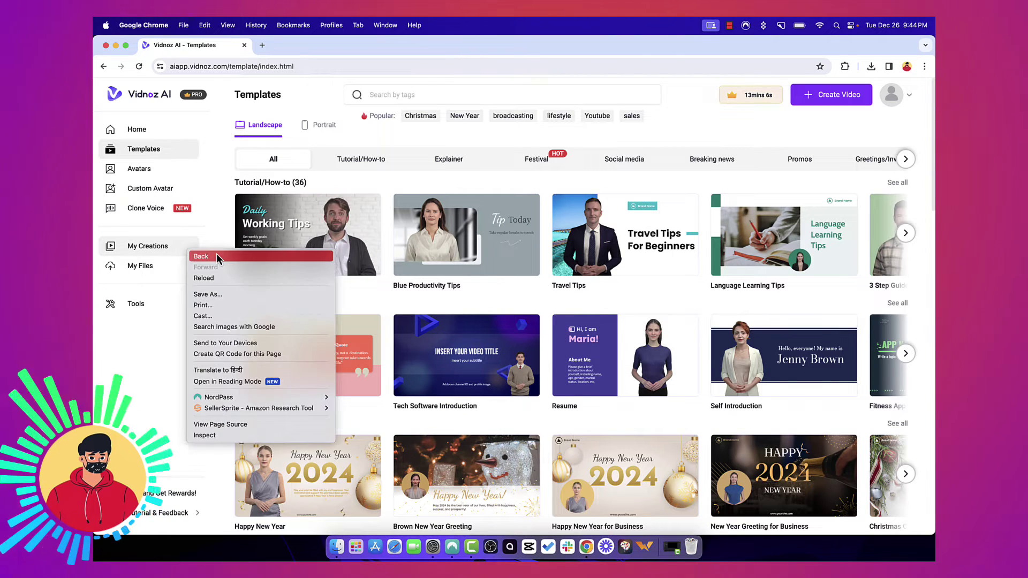
left_click(170, 249)
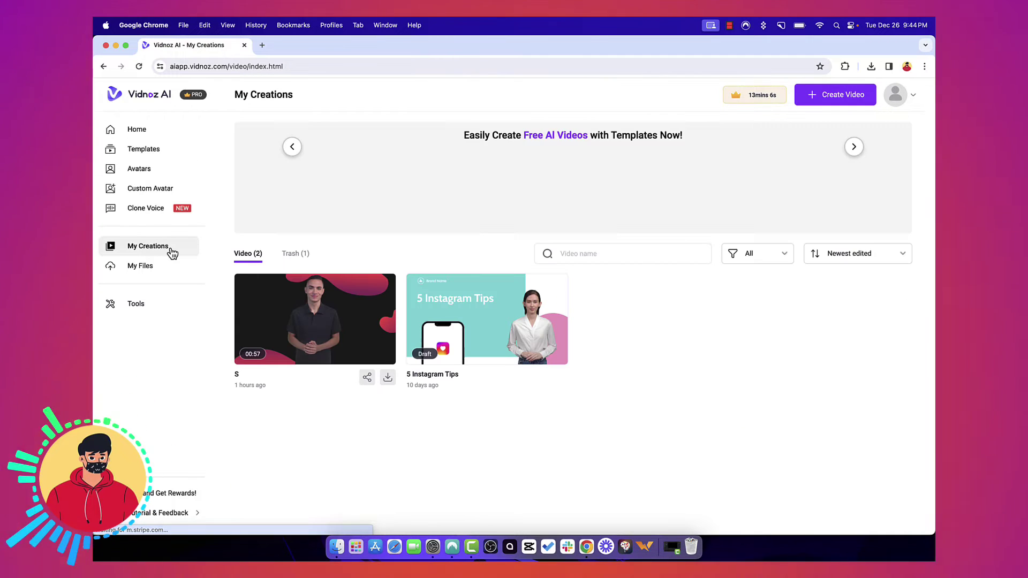
left_click(345, 334)
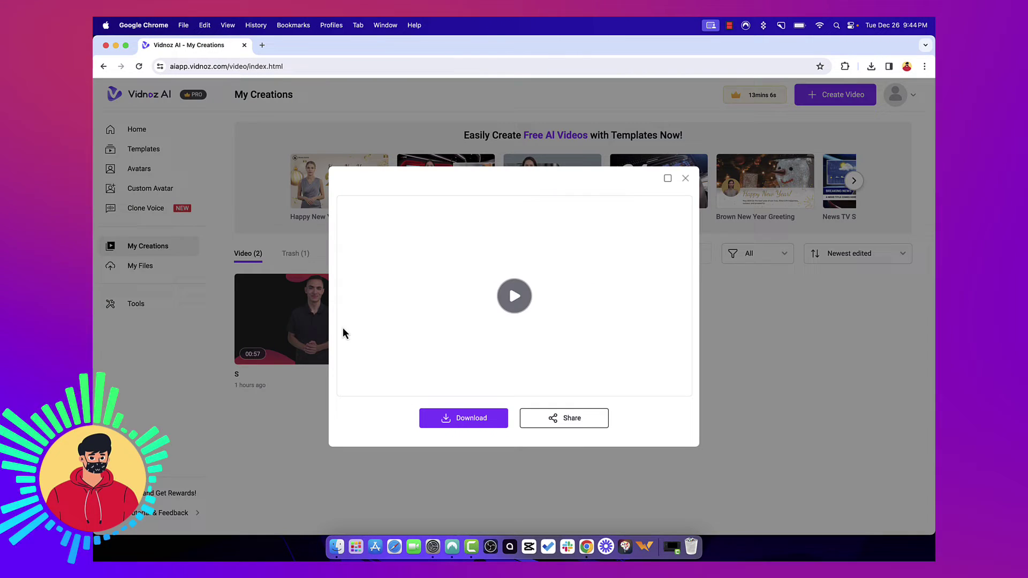
left_click(514, 299)
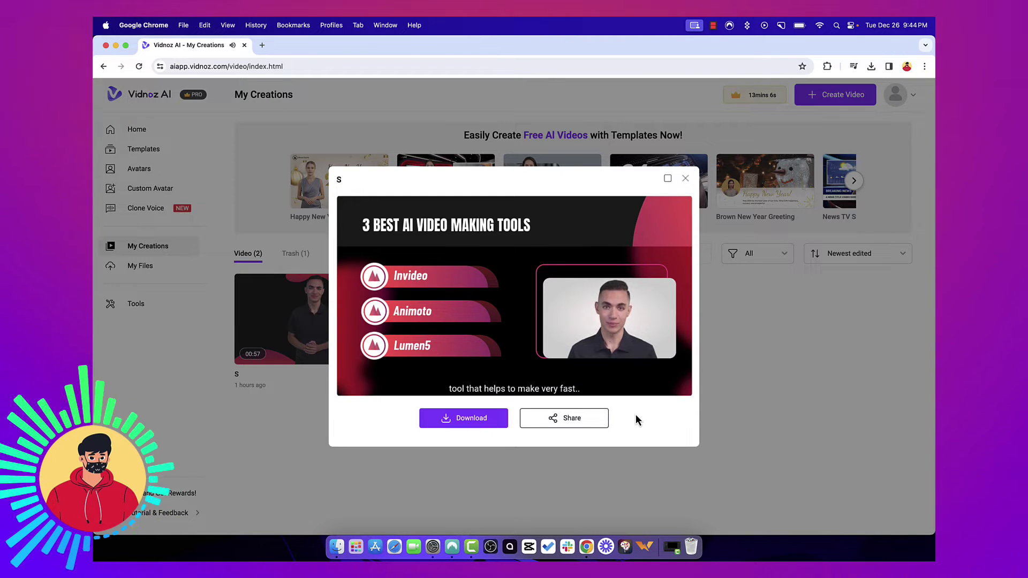
mouse_move(514, 322)
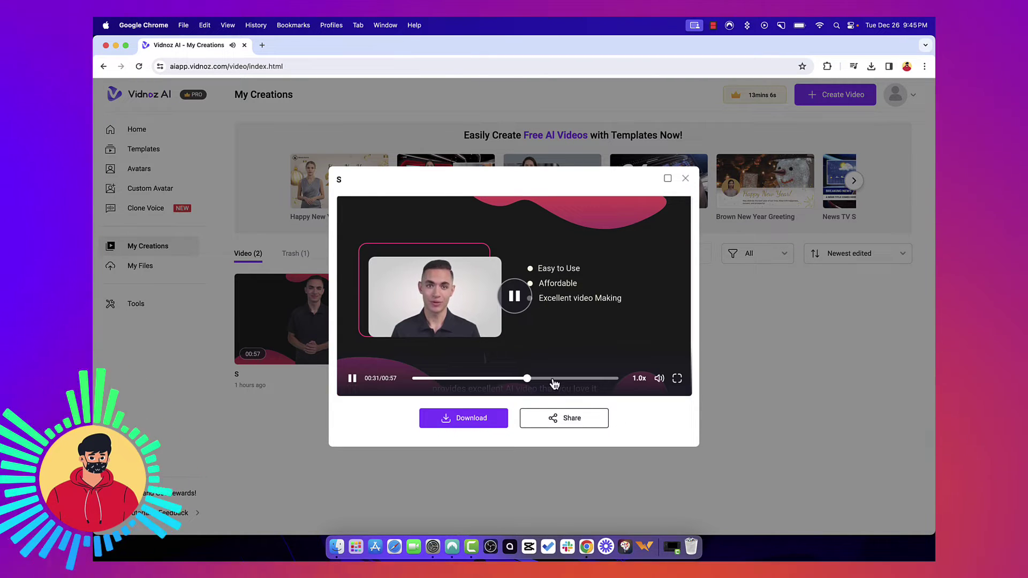
left_click(551, 378)
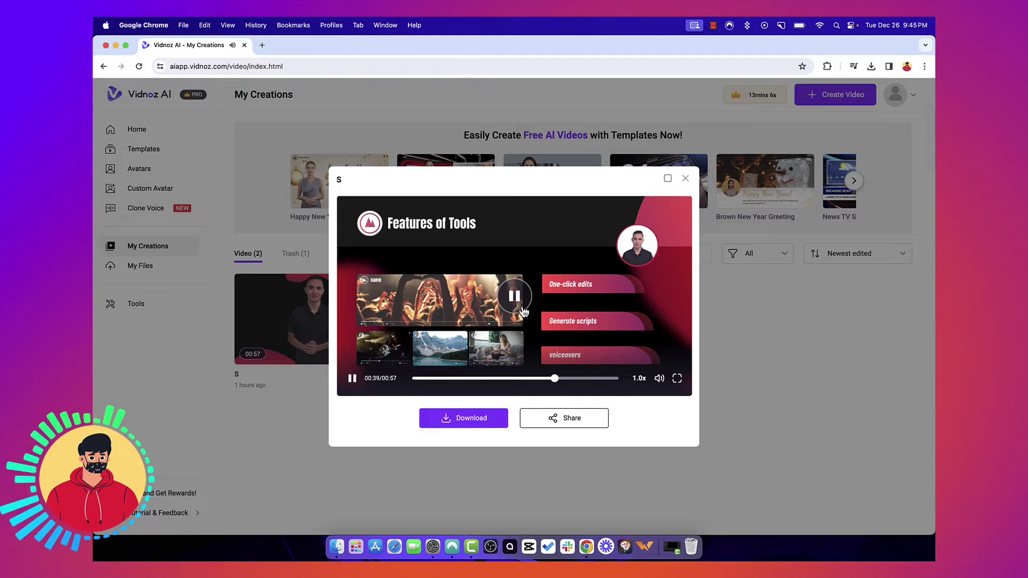
left_click(685, 178)
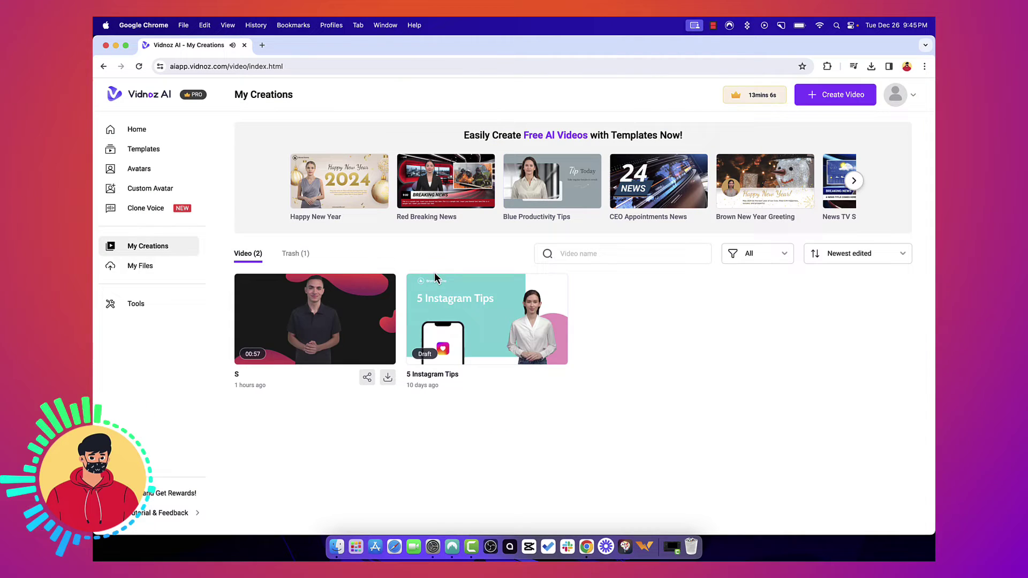
Choose Edit from video S's card menu.
left_click(385, 285)
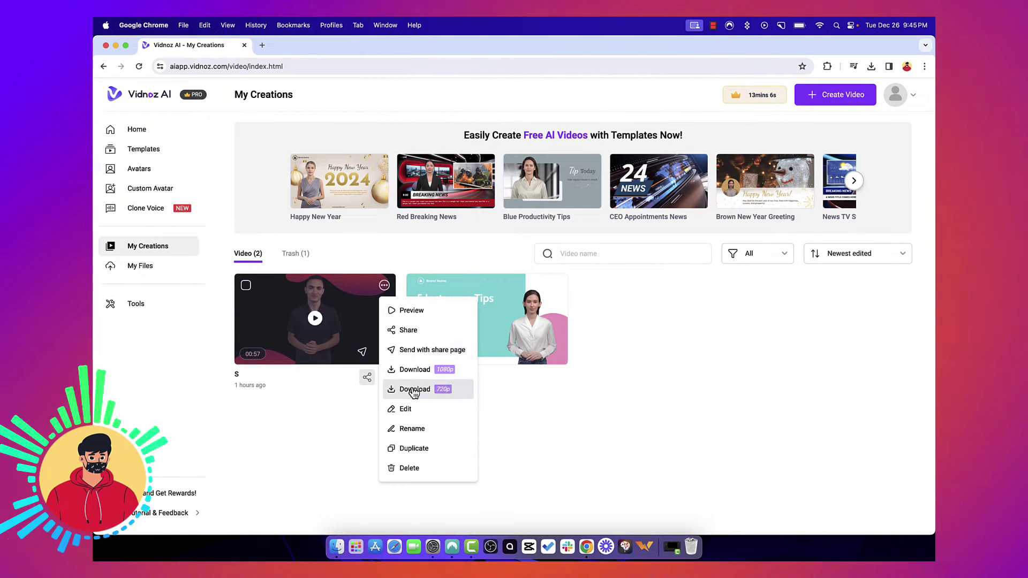
left_click(417, 410)
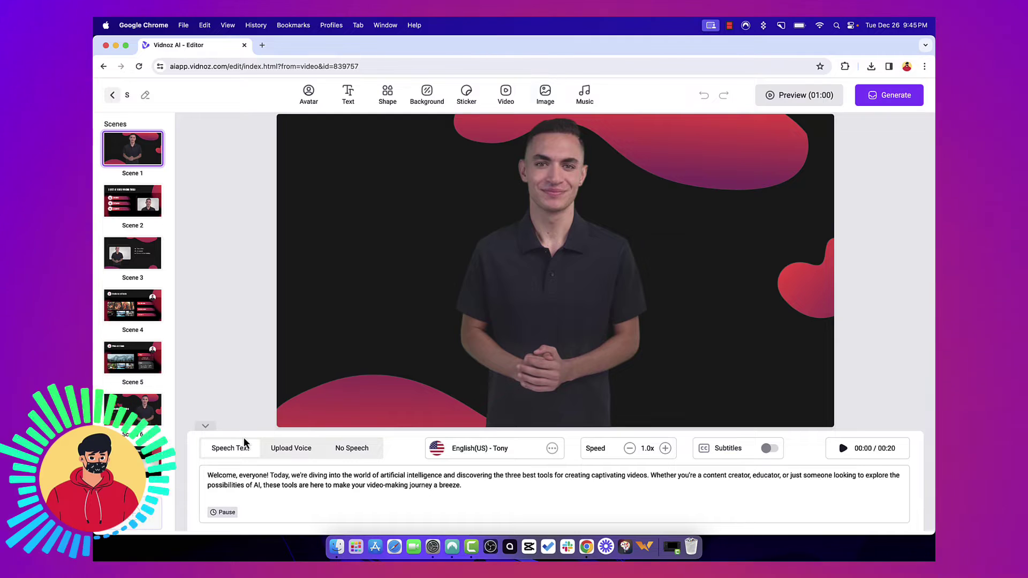
Try Scene 1's Upload Voice and No Speech options, then return to Speech Text.
triple_click(238, 484)
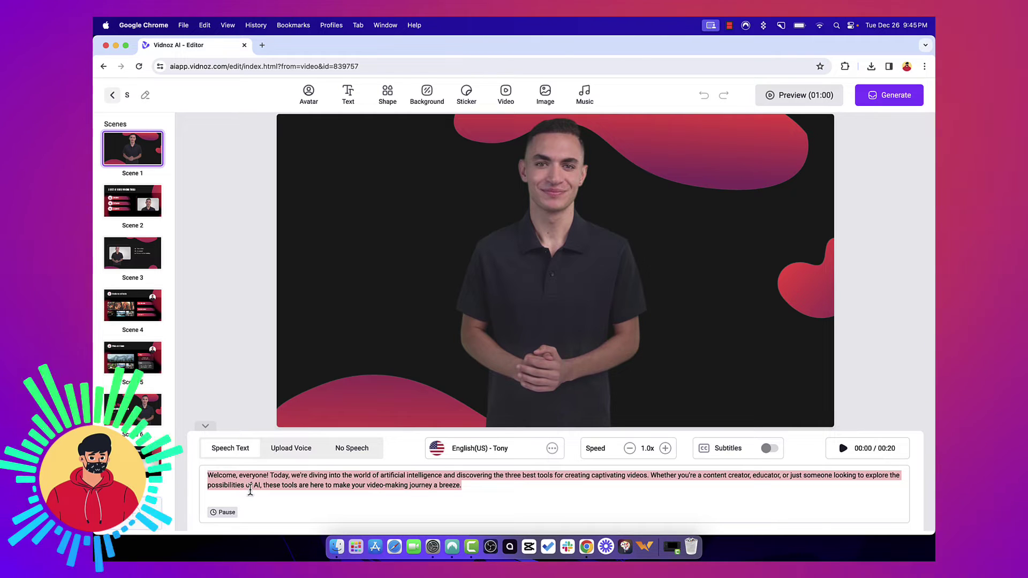
left_click(287, 453)
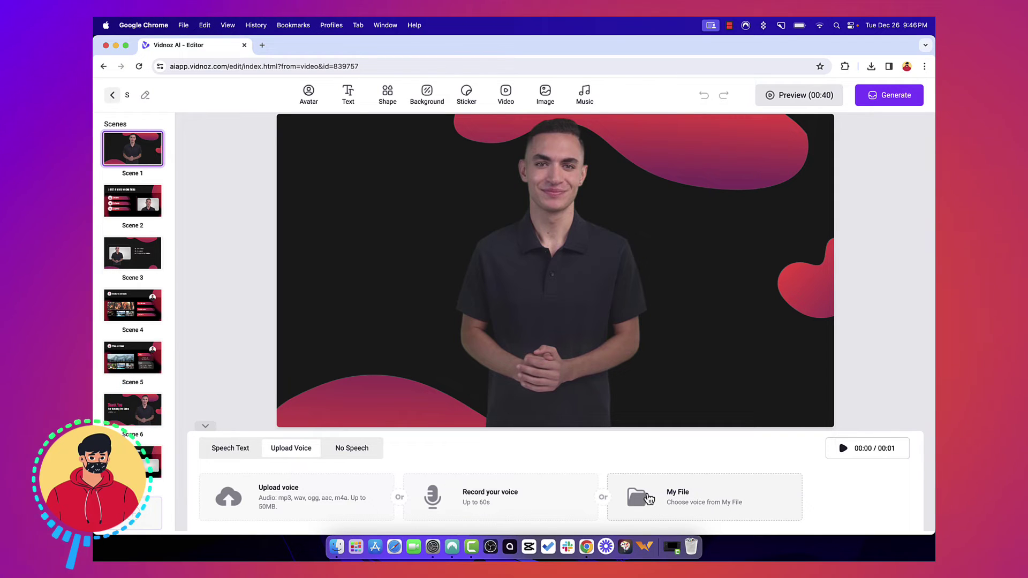
left_click(341, 446)
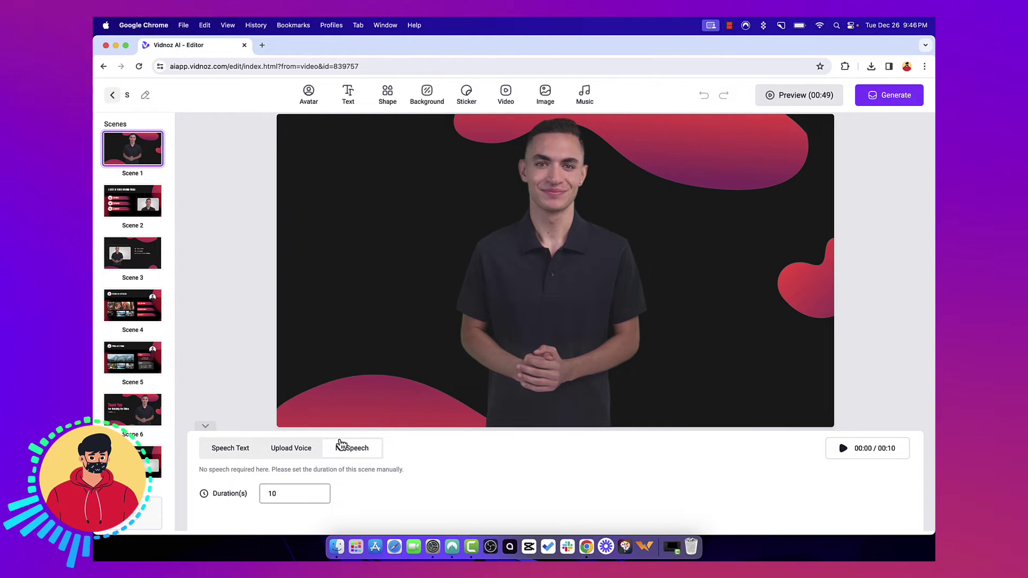
left_click(303, 482)
left_click(245, 454)
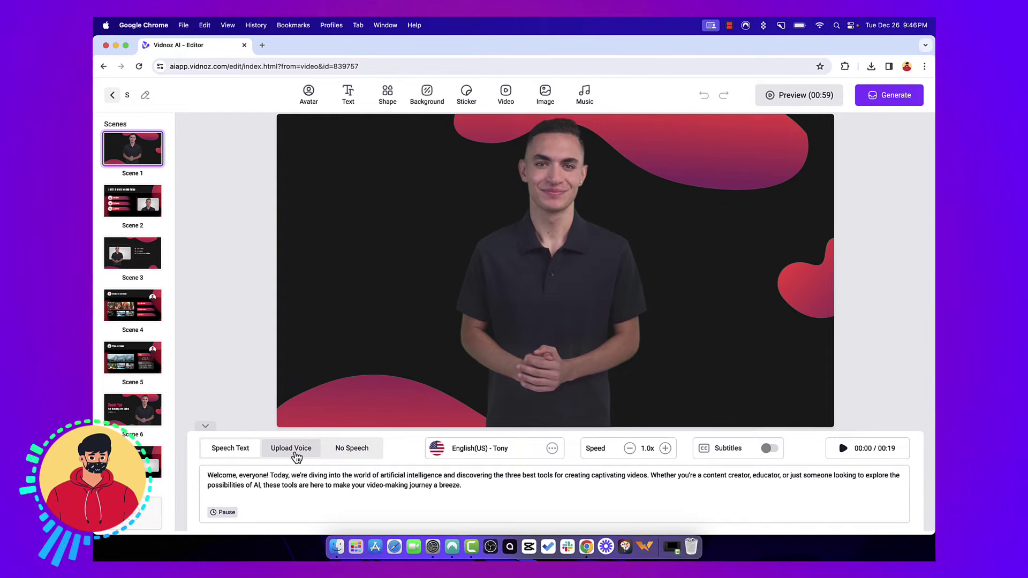
triple_click(358, 476)
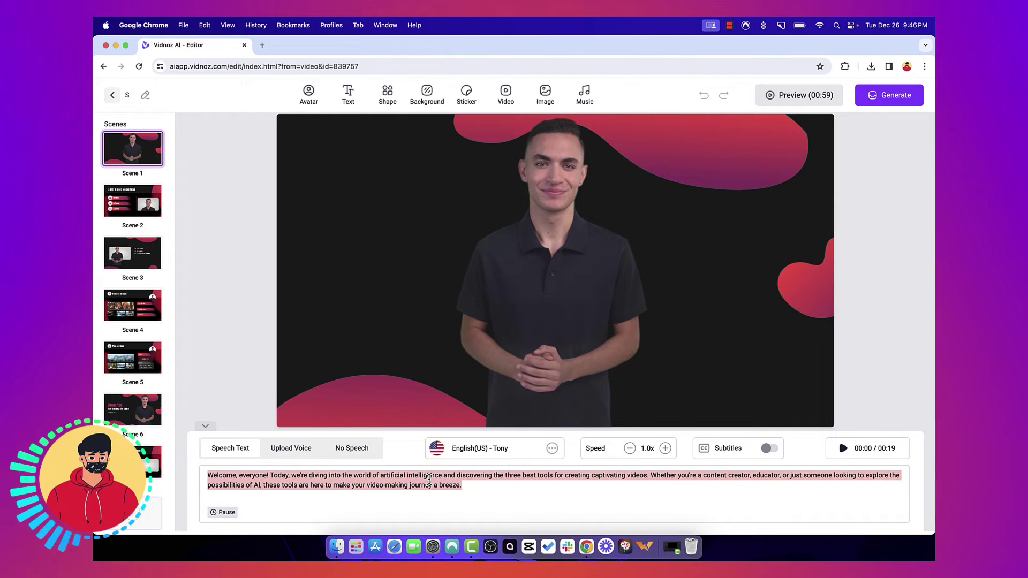
Open the voice list, apply a filter, then cancel to keep English(US) - Tony.
left_click(474, 452)
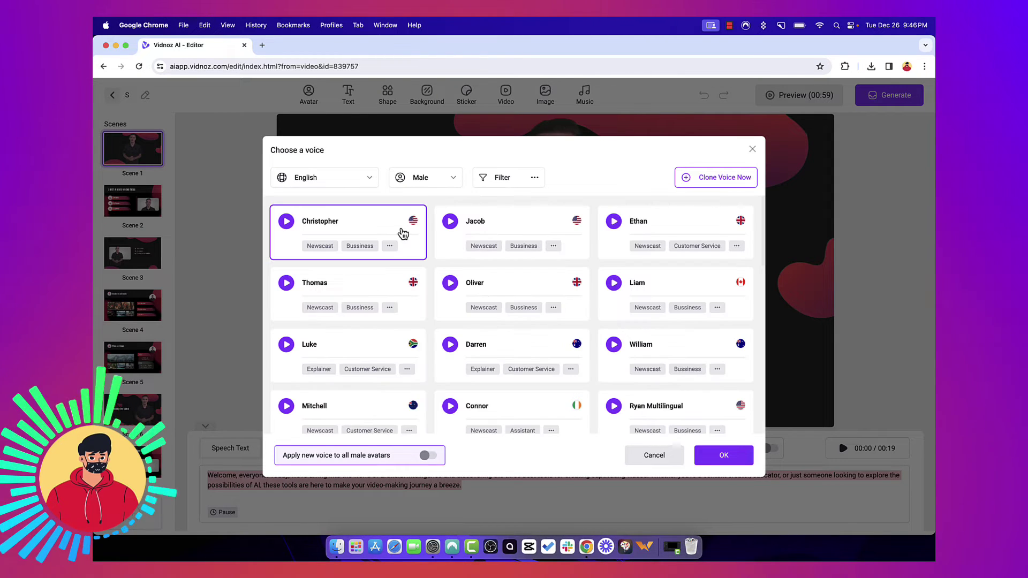
left_click(485, 182)
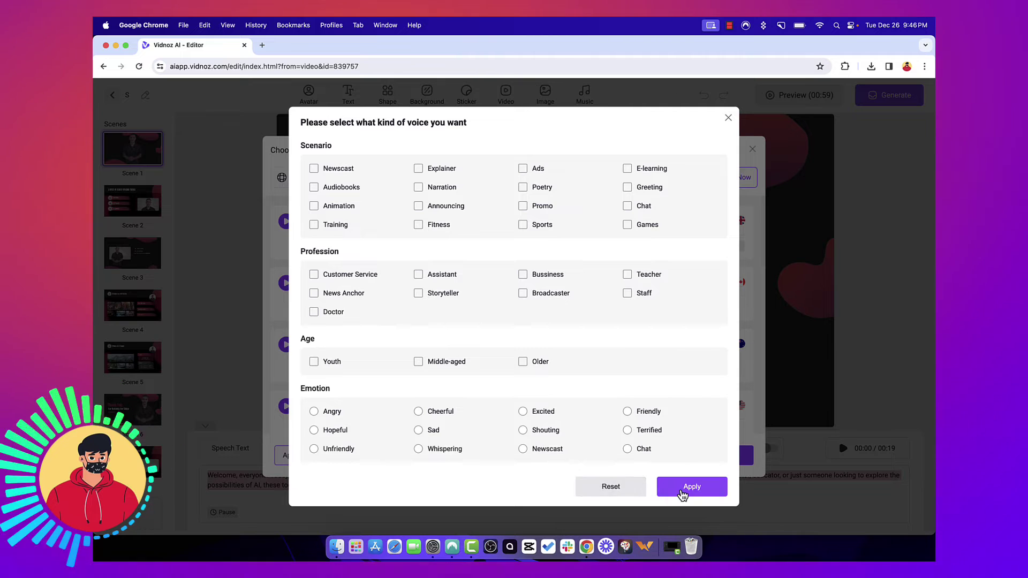
left_click(681, 492)
scroll(629, 339, "down", 5)
scroll(629, 339, "down", 5)
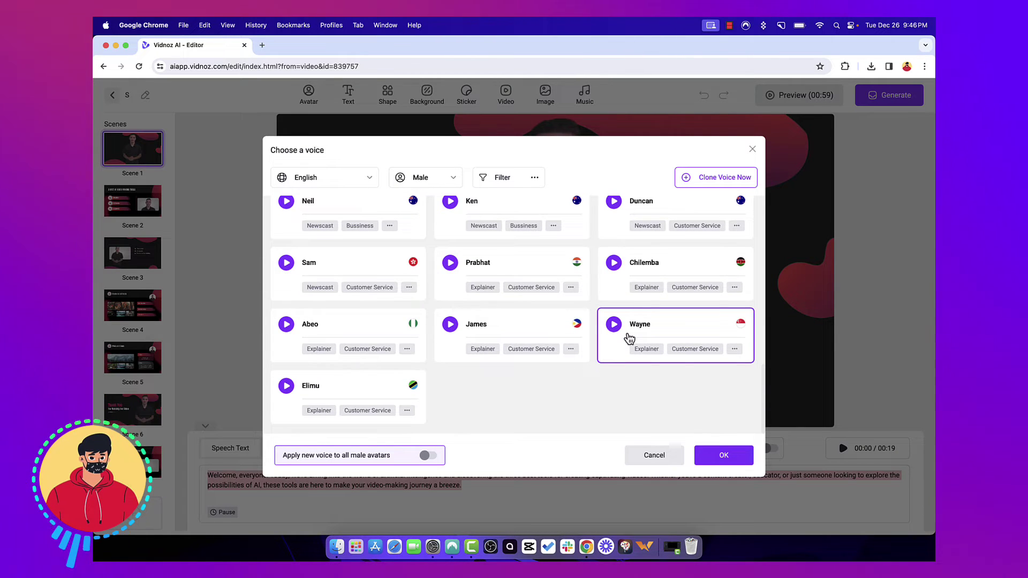
scroll(628, 338, "up", 5)
scroll(454, 273, "up", 5)
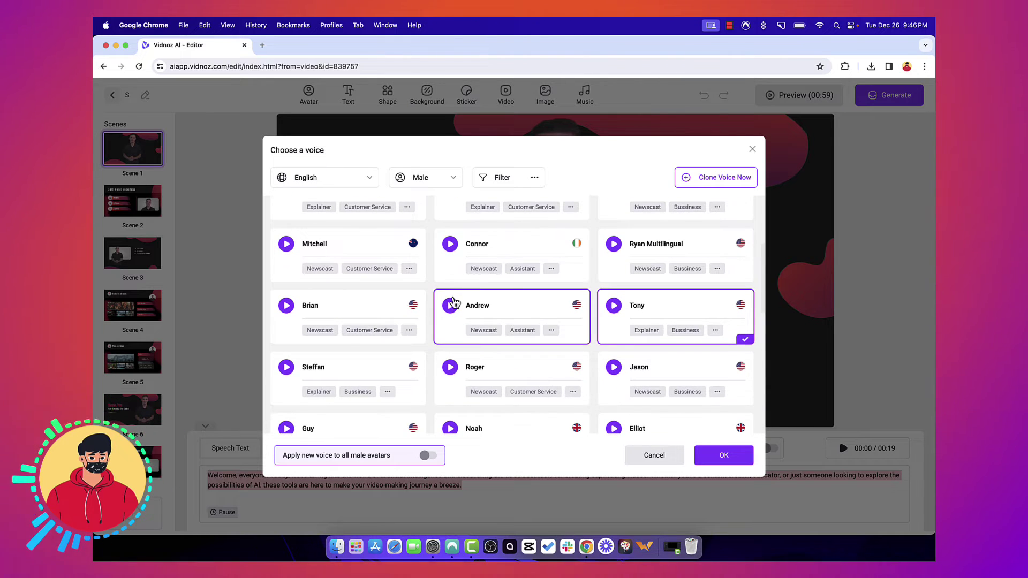
scroll(454, 302, "up", 3)
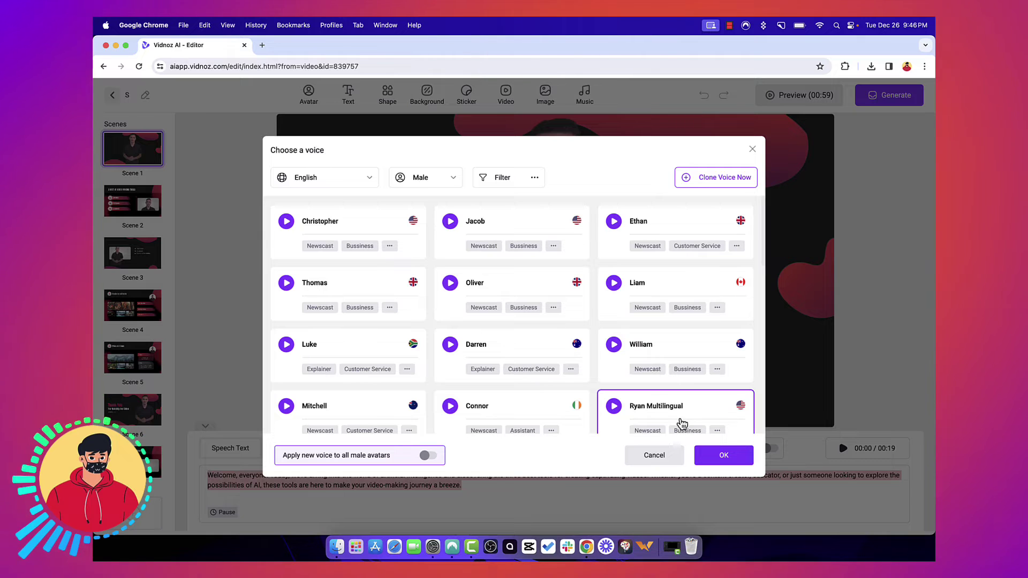
left_click(654, 455)
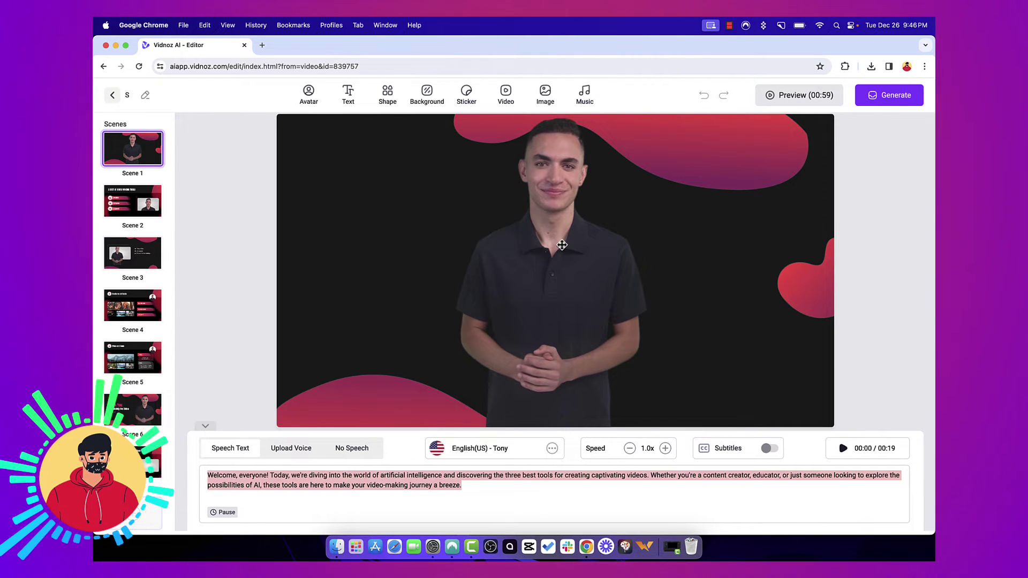
left_click(125, 197)
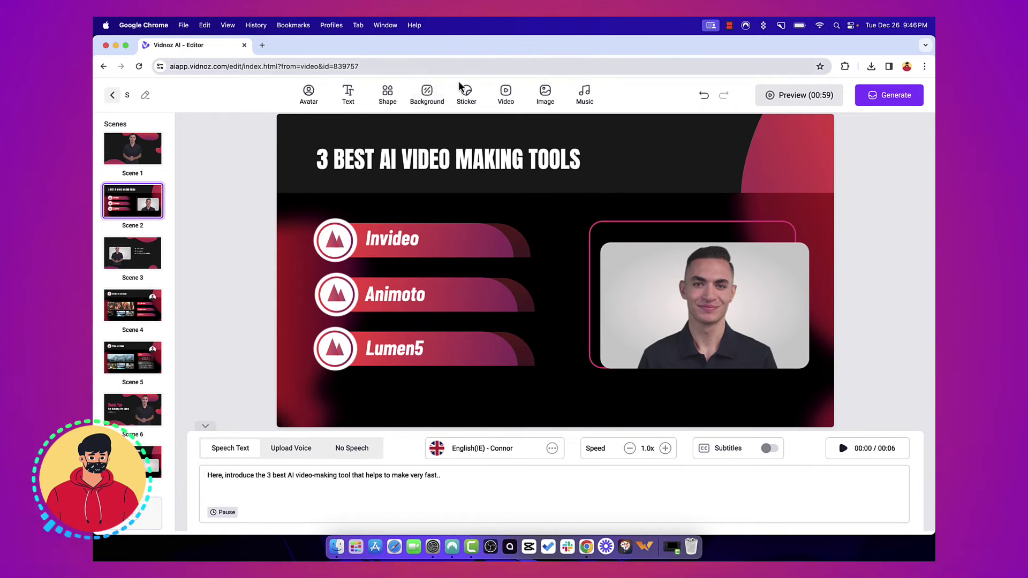
left_click(388, 95)
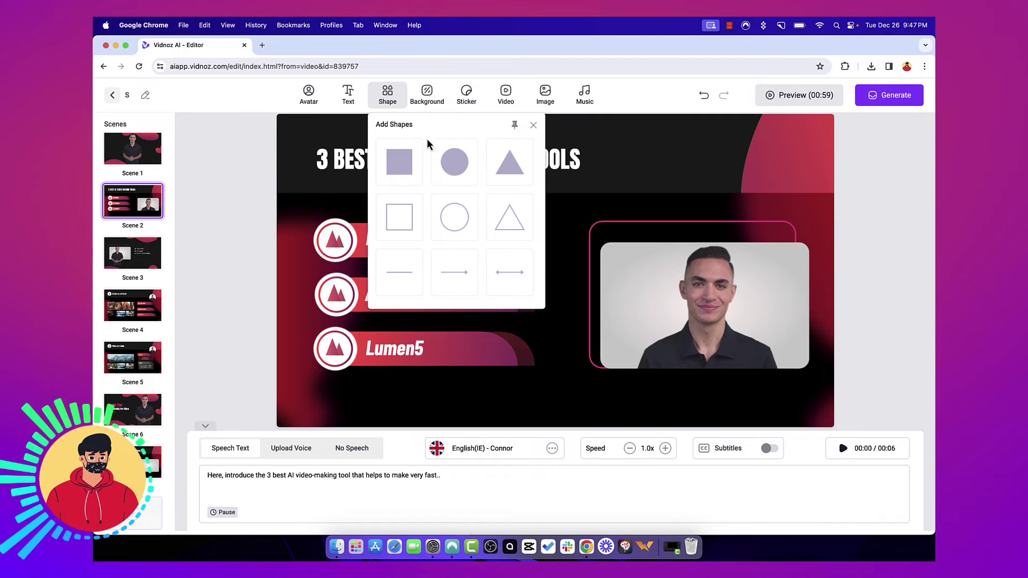
left_click(436, 107)
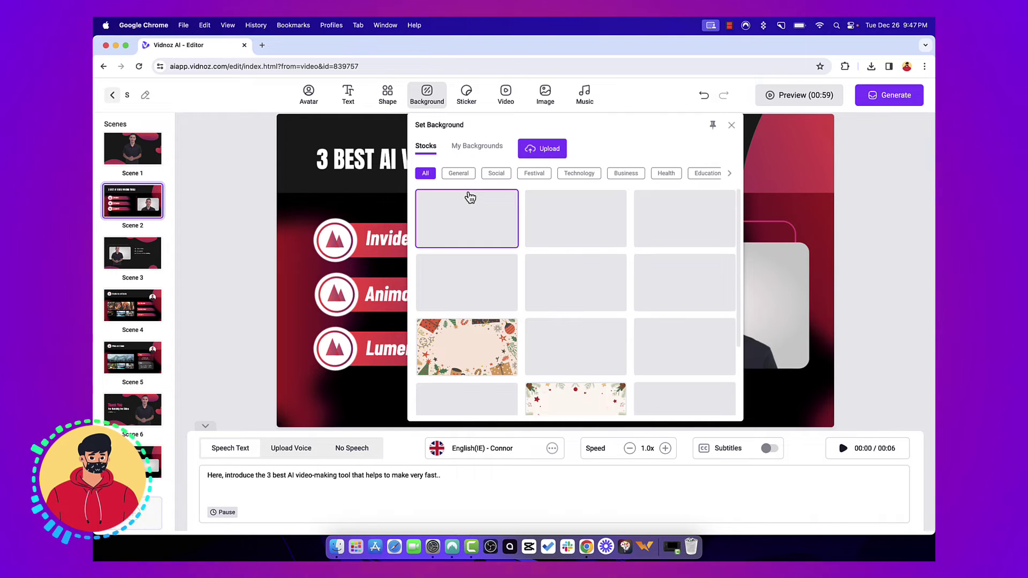
left_click(467, 96)
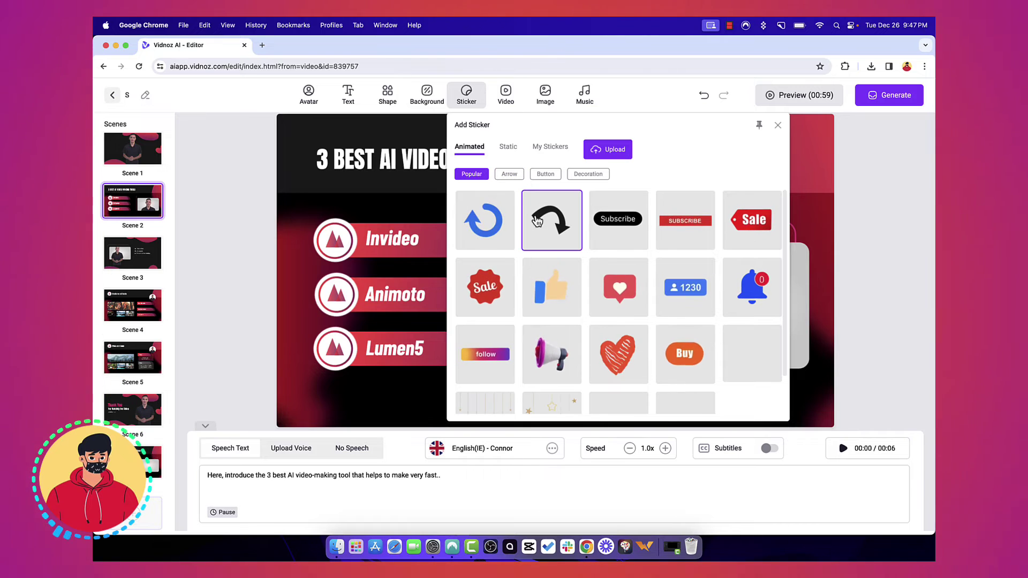
scroll(592, 238, "down", 2)
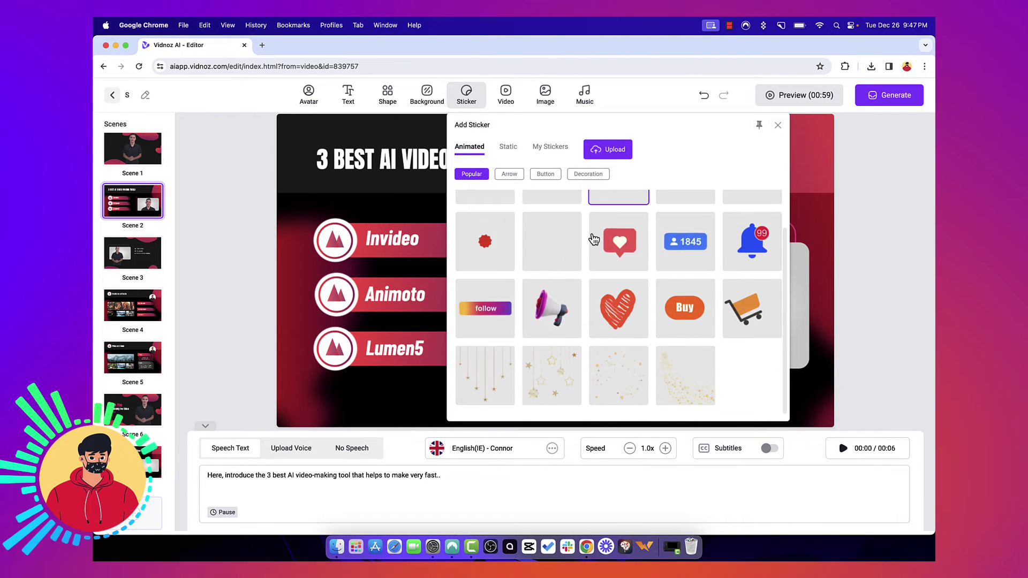
scroll(592, 239, "up", 2)
left_click(509, 175)
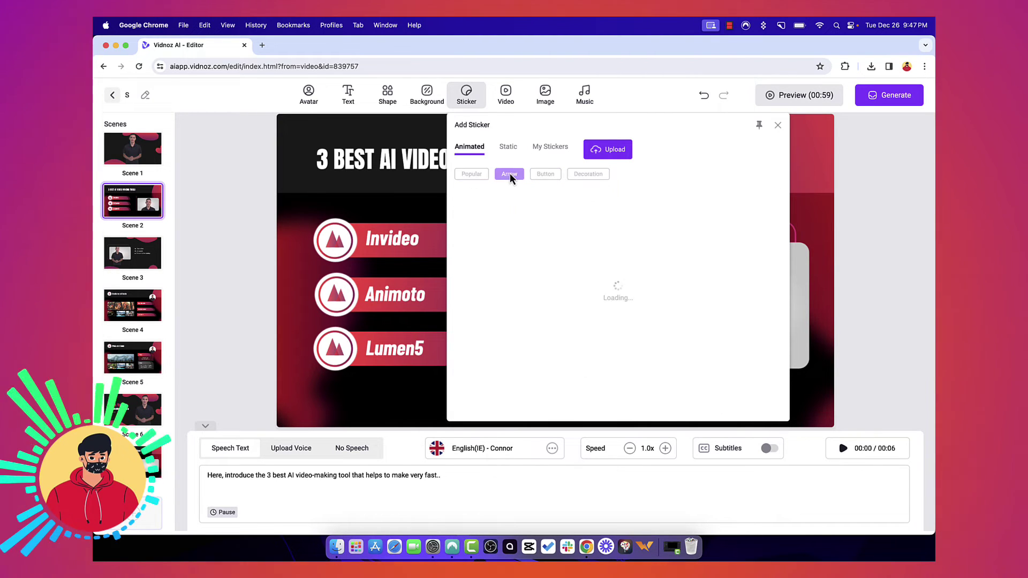
left_click(585, 174)
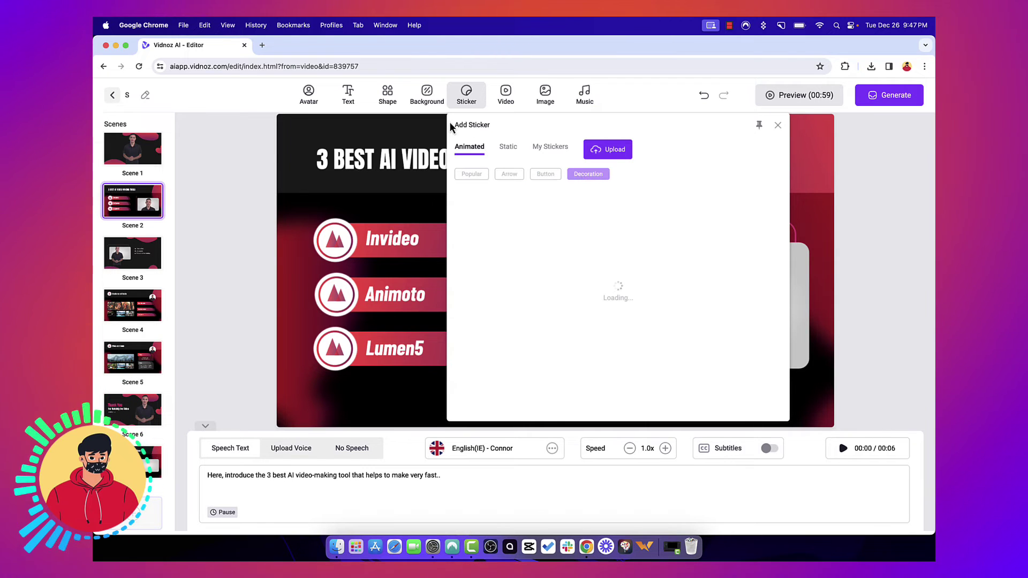
left_click(505, 94)
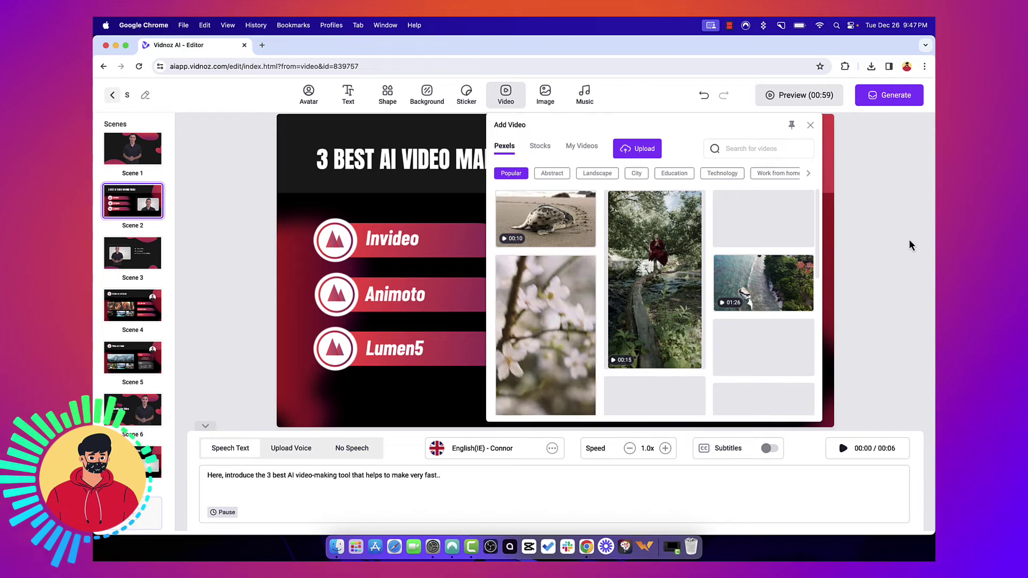
scroll(585, 234, "down", 3)
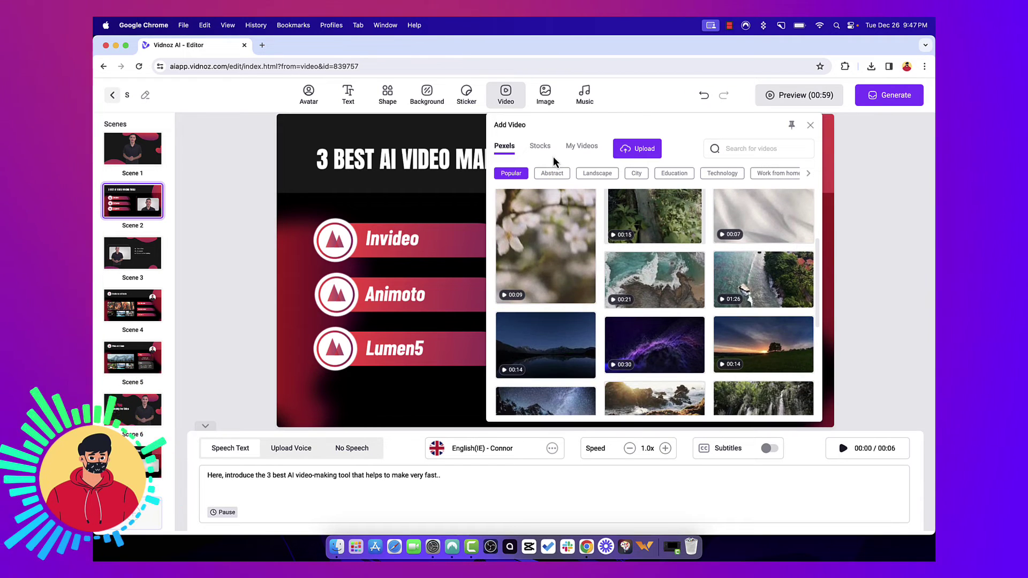
left_click(542, 149)
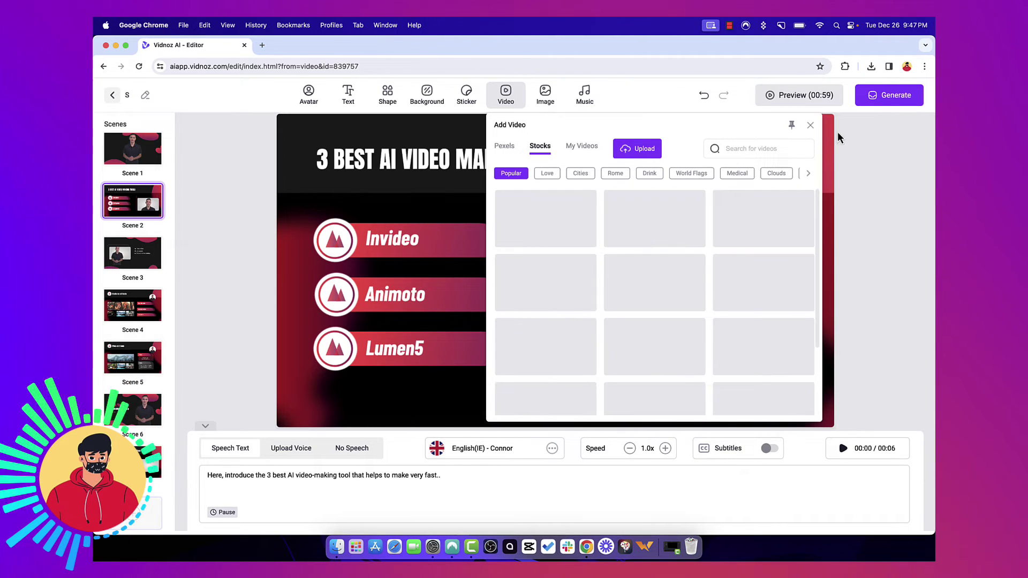
left_click(809, 124)
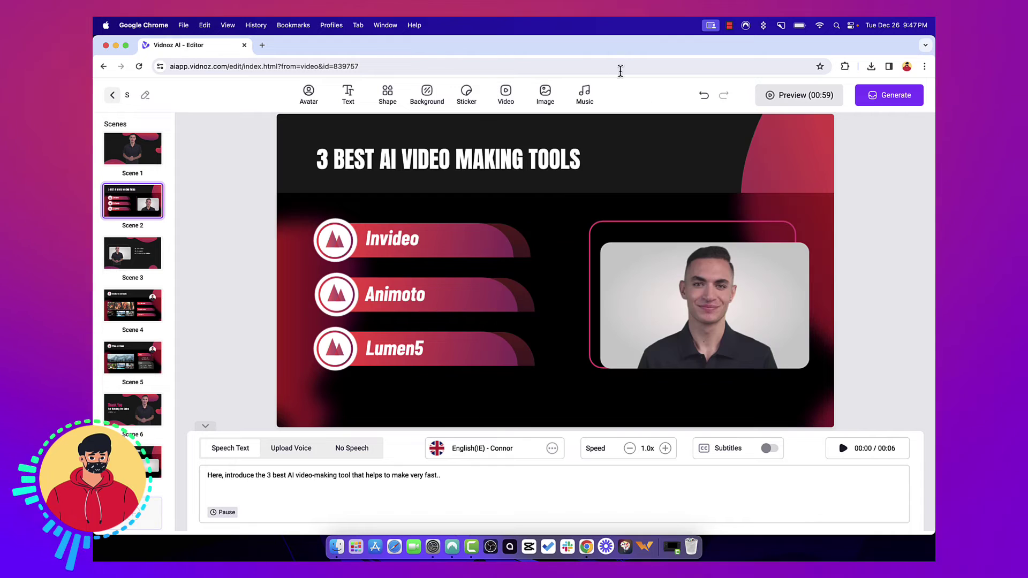
left_click(586, 95)
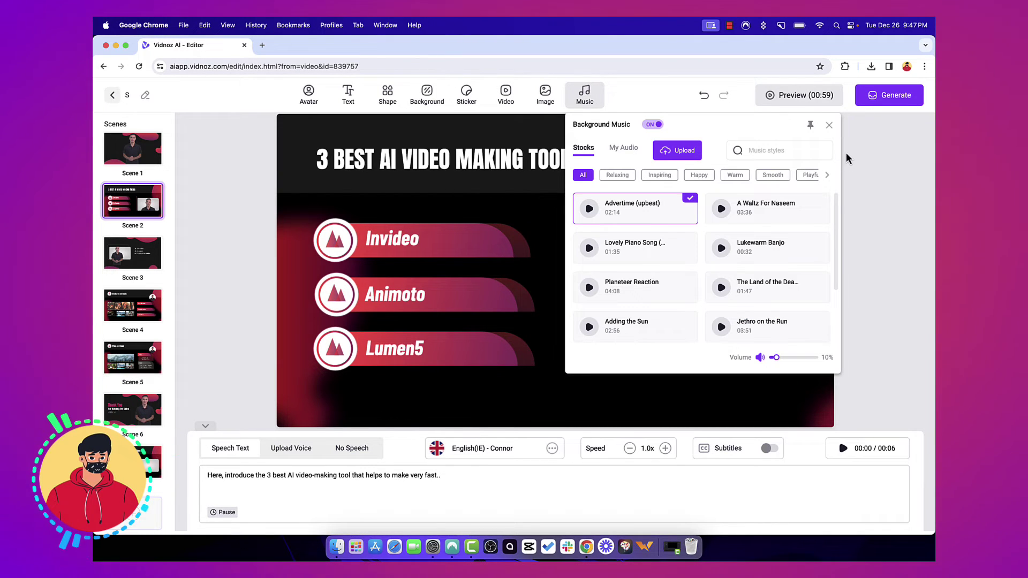
left_click(831, 127)
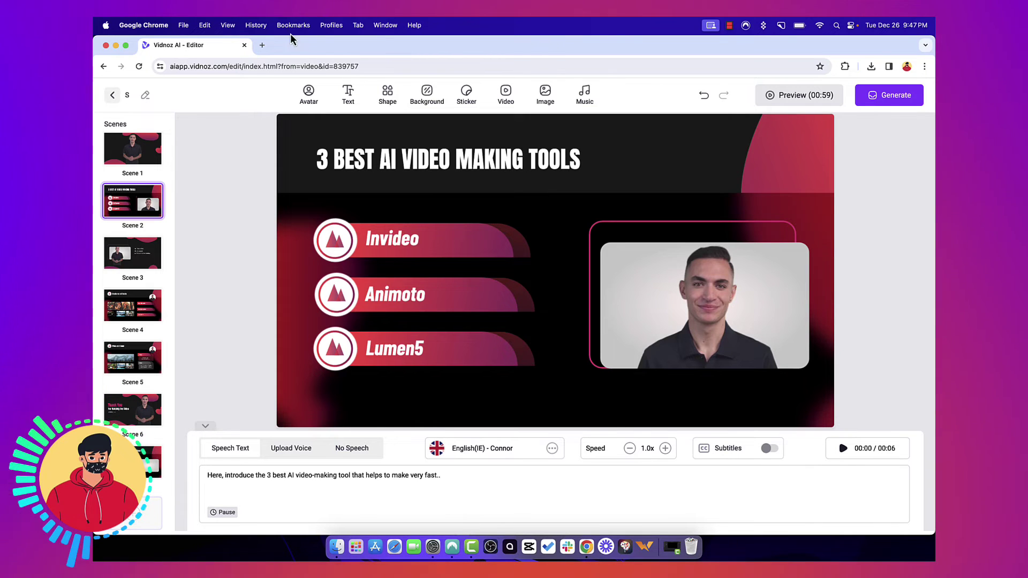
Exit to the dashboard and check My Files, account storage and the Video tab.
left_click(113, 96)
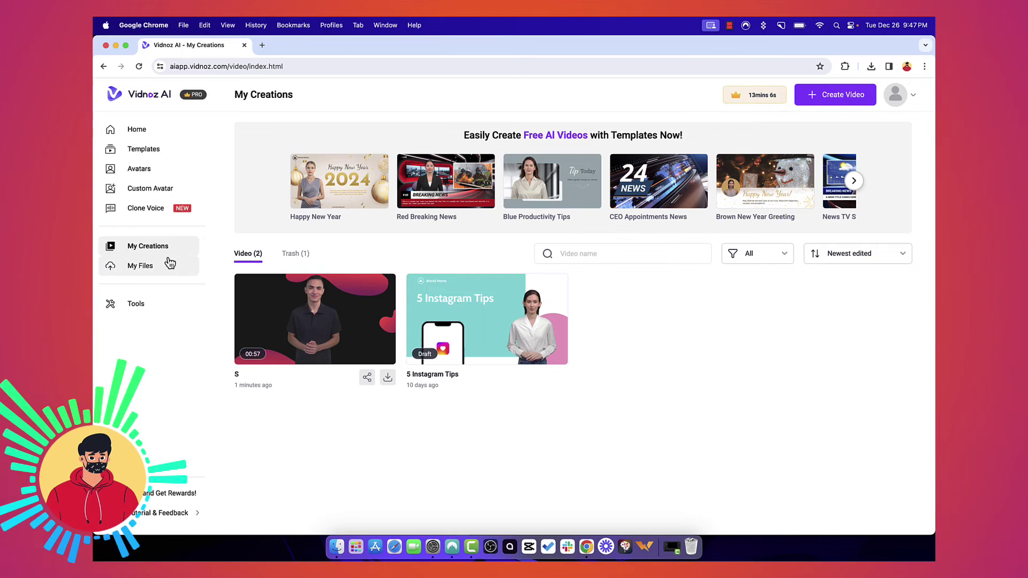
left_click(169, 265)
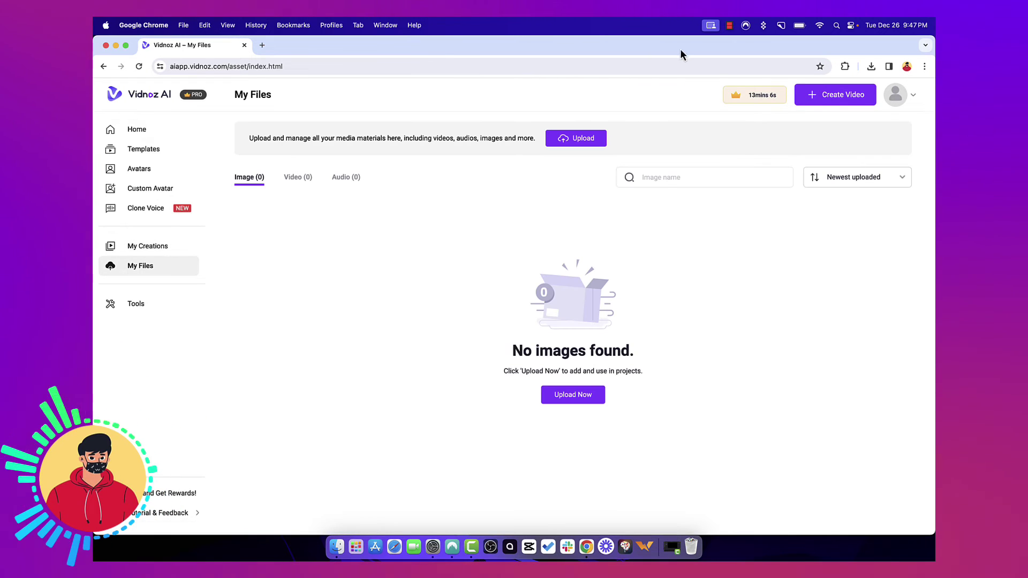
left_click(906, 111)
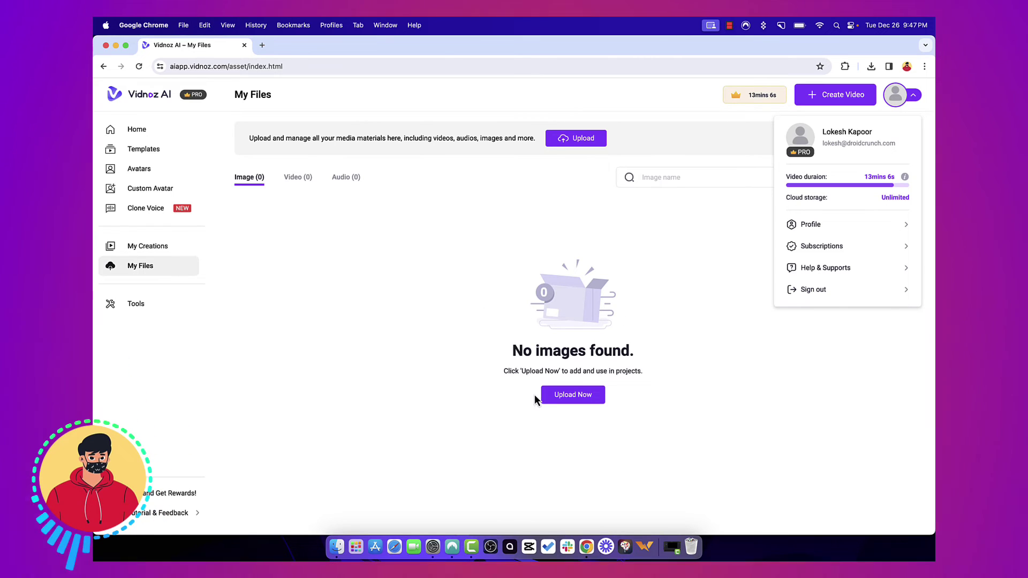
left_click(306, 180)
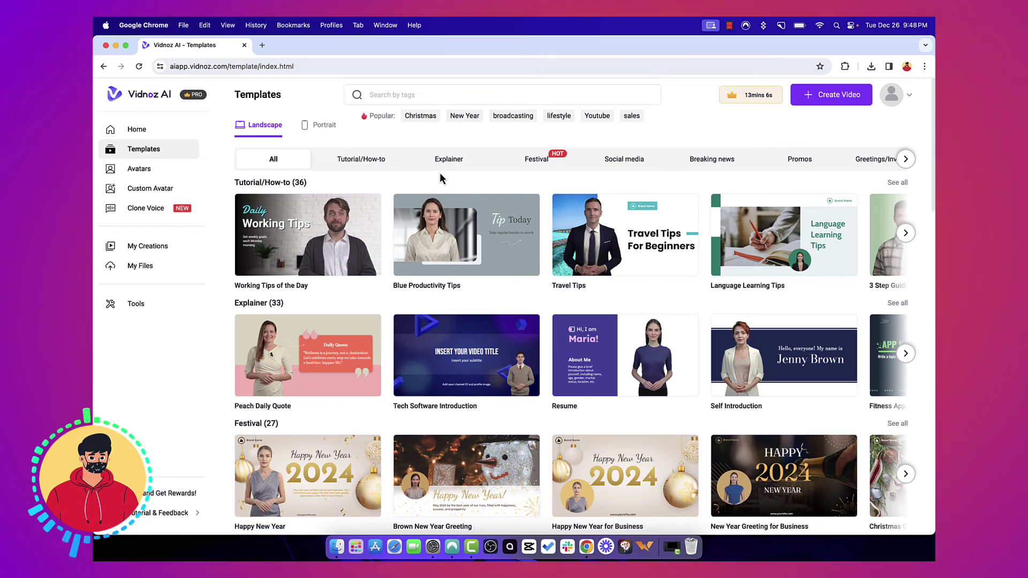
Preview and close the Purple Software Guide tutorial template, then start a new video.
left_click(446, 164)
mouse_move(485, 336)
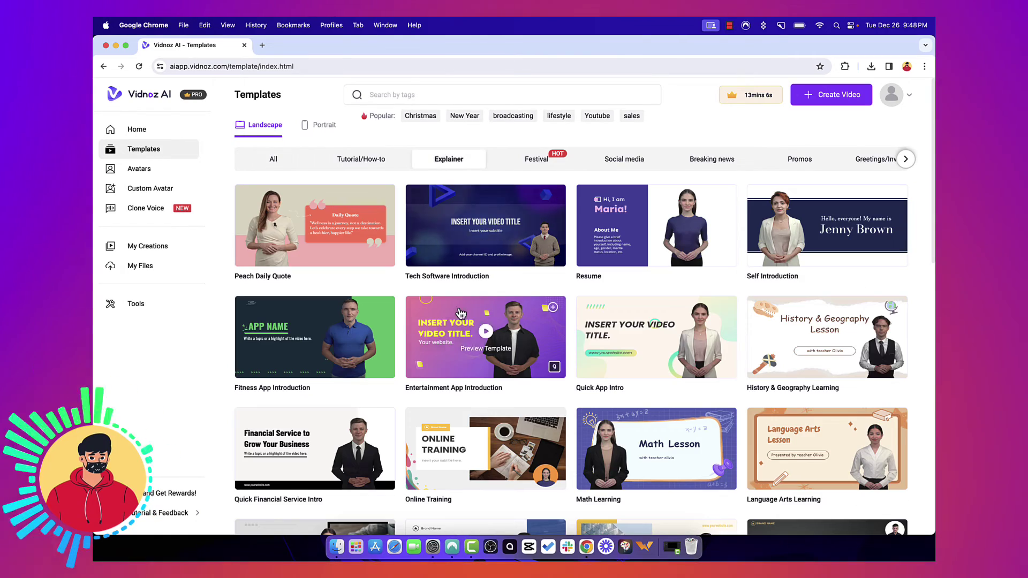
scroll(460, 314, "down", 3)
scroll(459, 309, "up", 4)
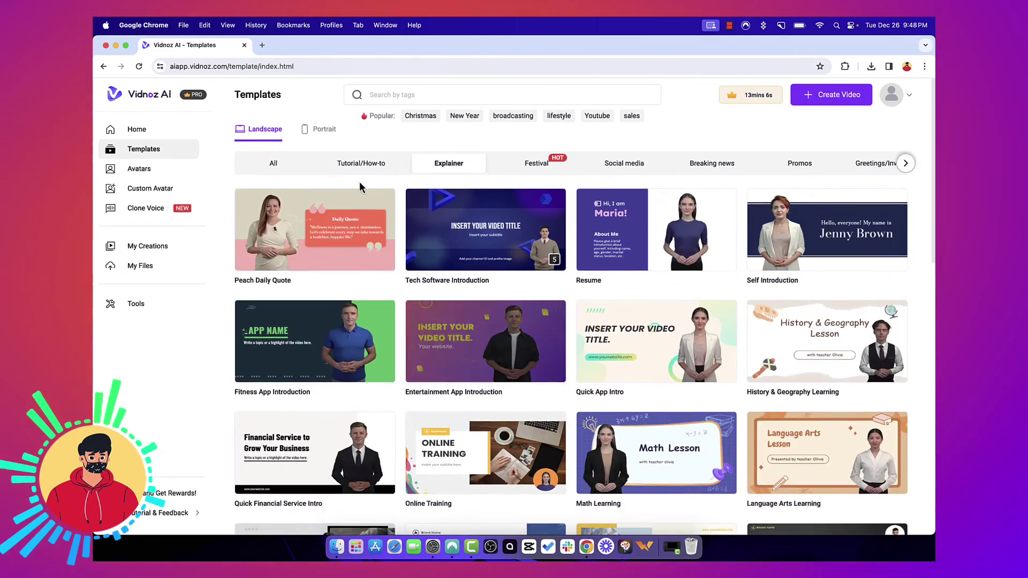
left_click(360, 165)
scroll(423, 250, "down", 2)
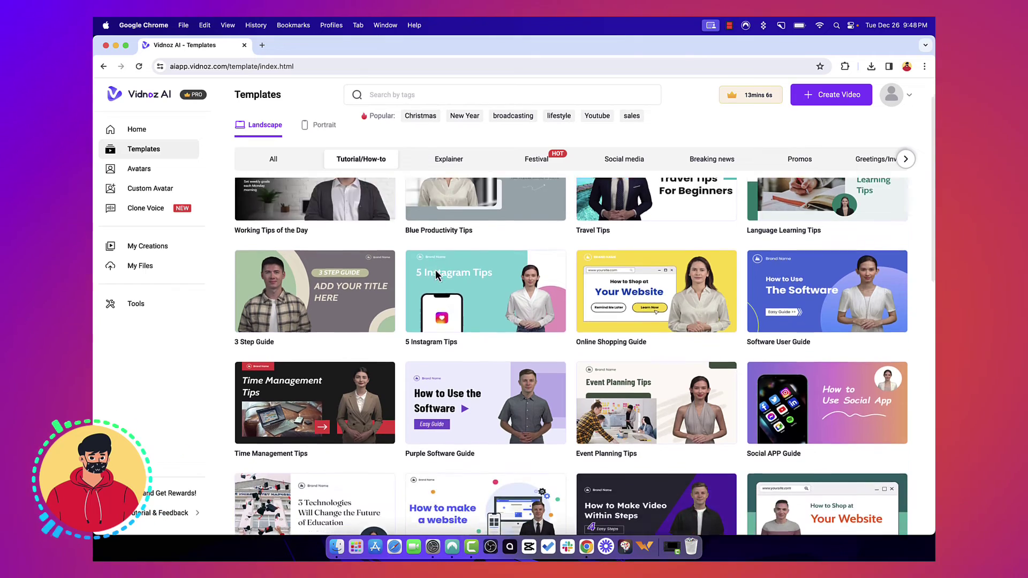
scroll(435, 270, "down", 2)
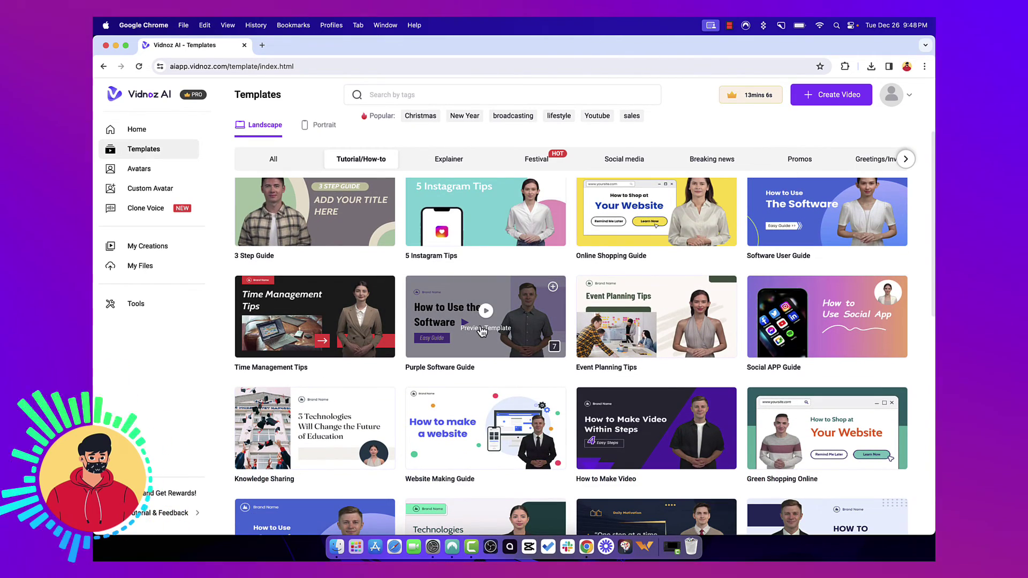
left_click(483, 335)
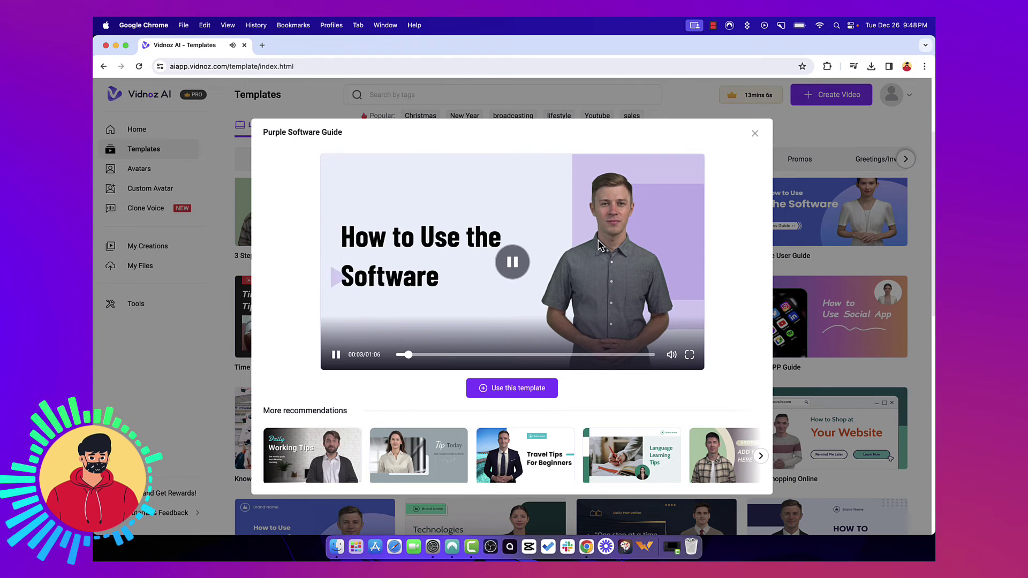
left_click(755, 135)
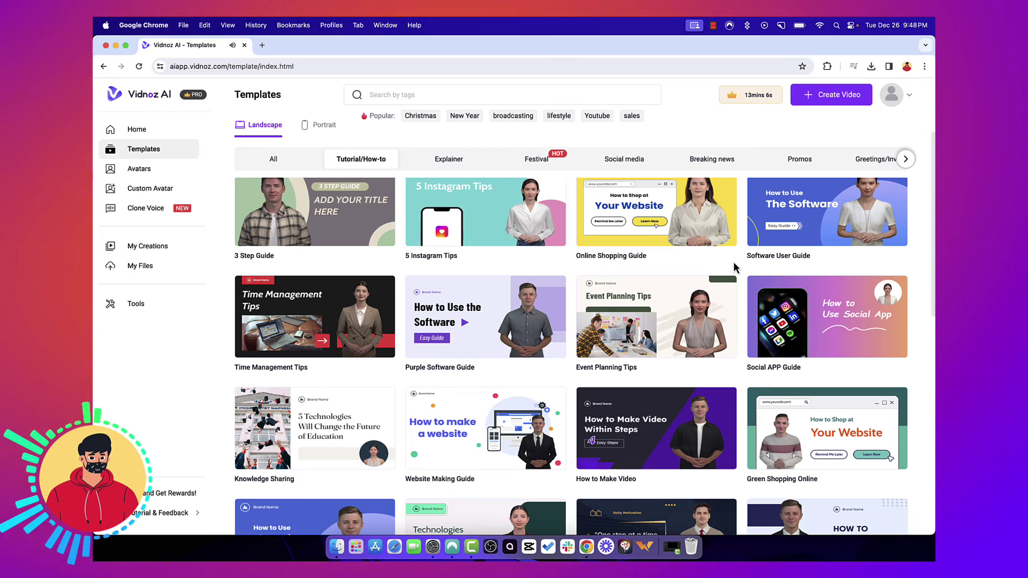
scroll(733, 268, "up", 2)
scroll(734, 267, "up", 1)
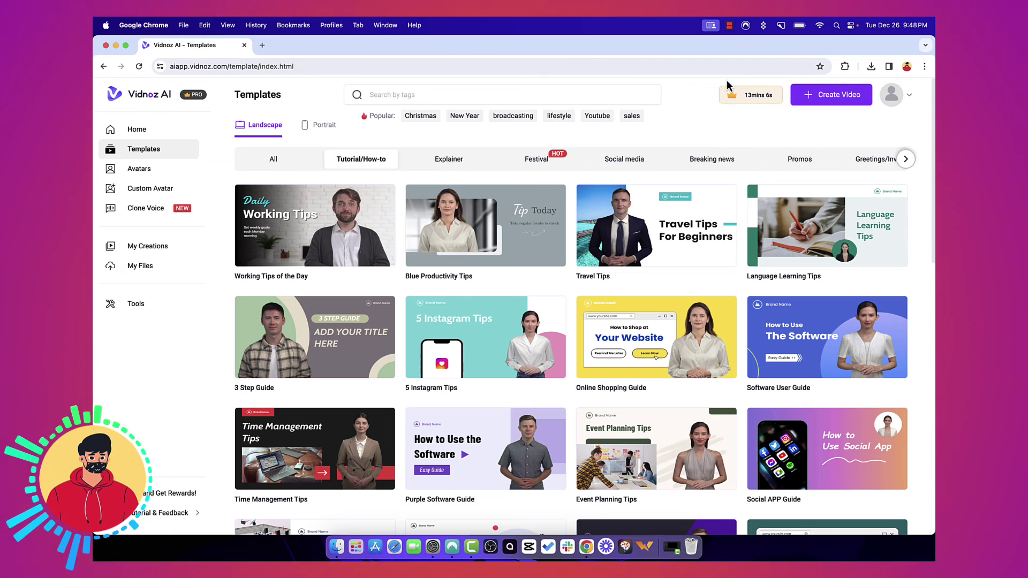
left_click(830, 99)
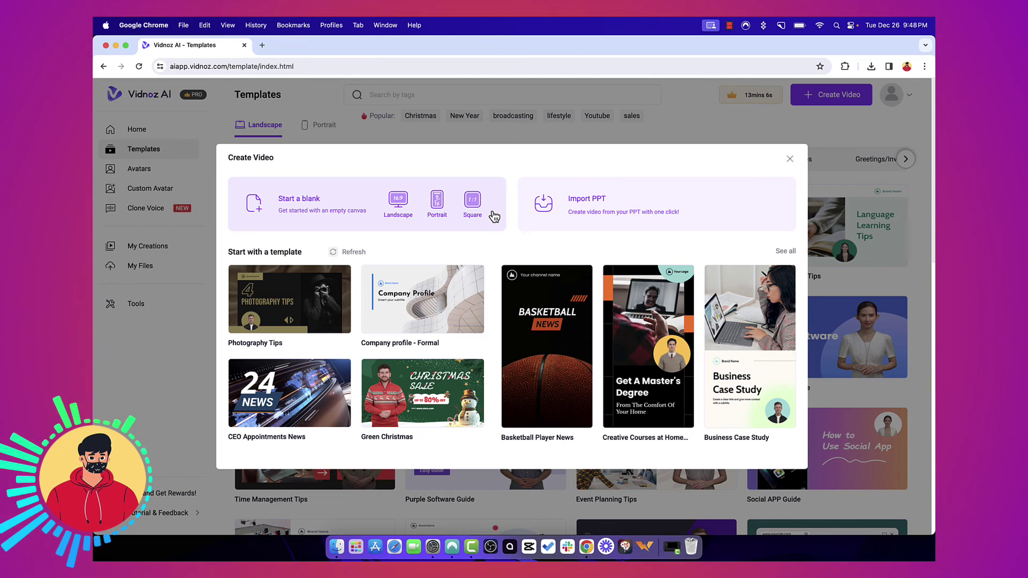
Start a blank landscape video, dismiss the All Templates panel, and exit the editor.
left_click(405, 208)
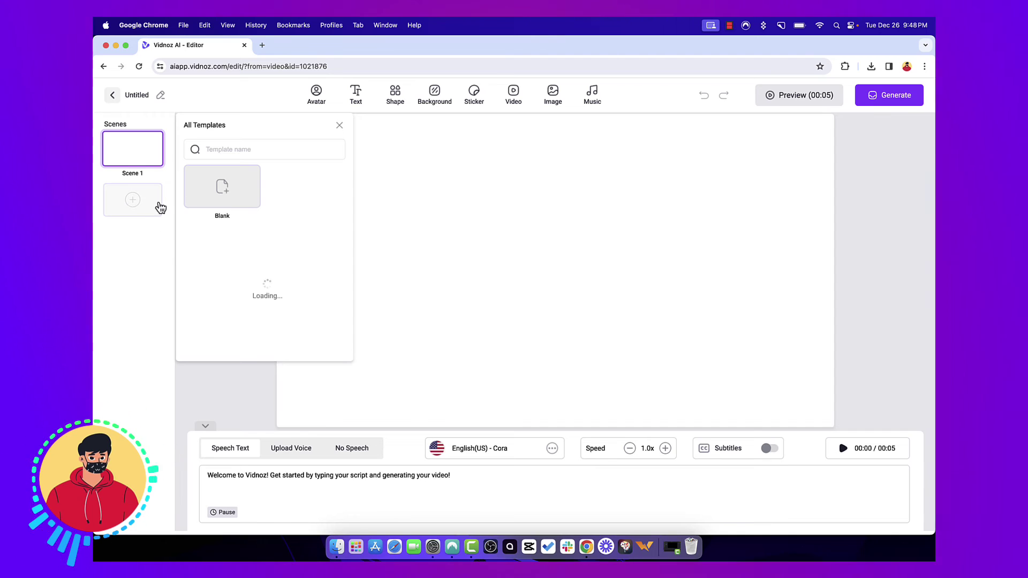
left_click(159, 207)
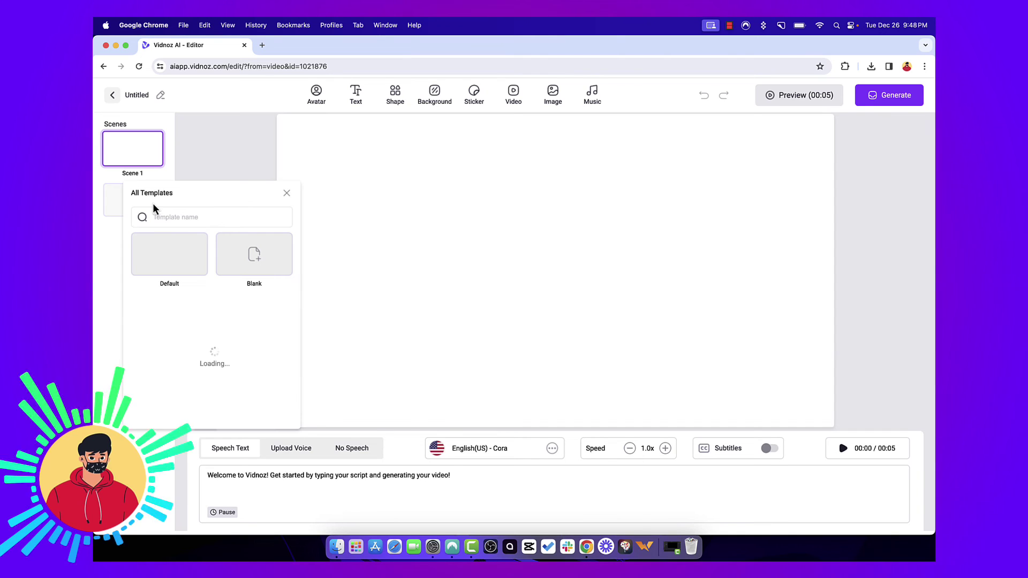
left_click(285, 196)
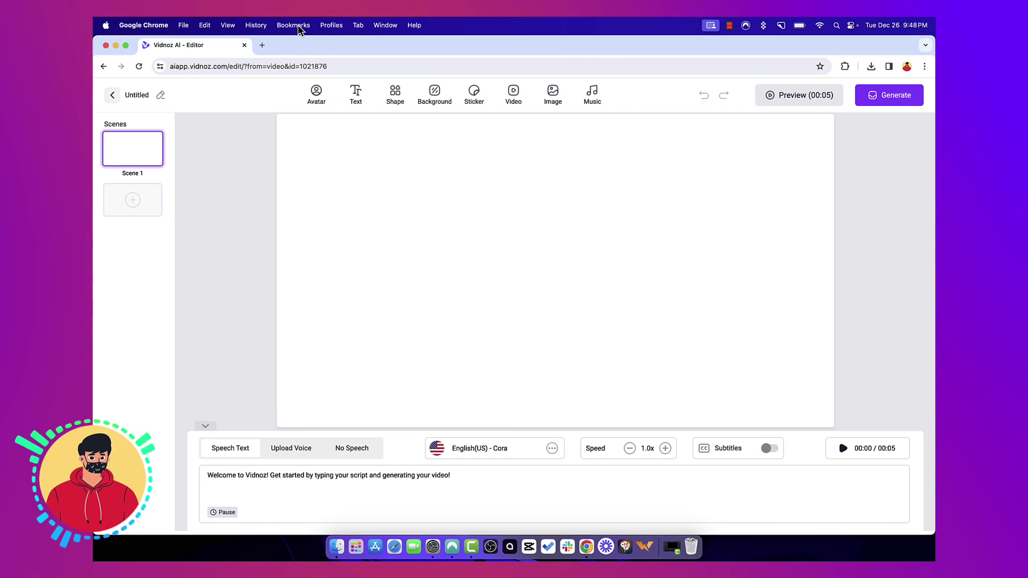
left_click(115, 96)
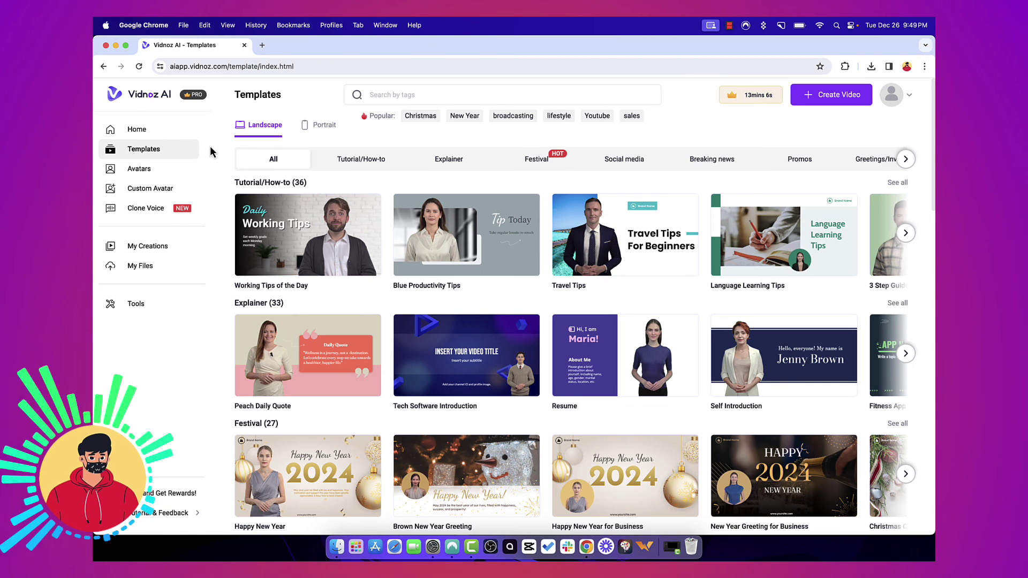
Browse the Avatar Pro presenters down to Harper, William and Anthony.
left_click(181, 182)
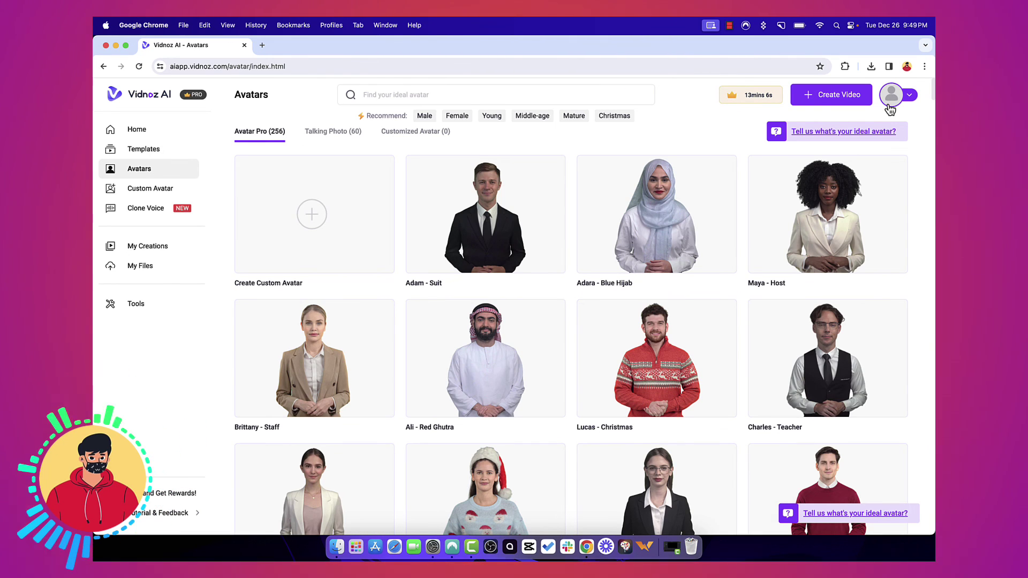
scroll(780, 225, "down", 5)
scroll(779, 226, "down", 2)
scroll(781, 230, "down", 2)
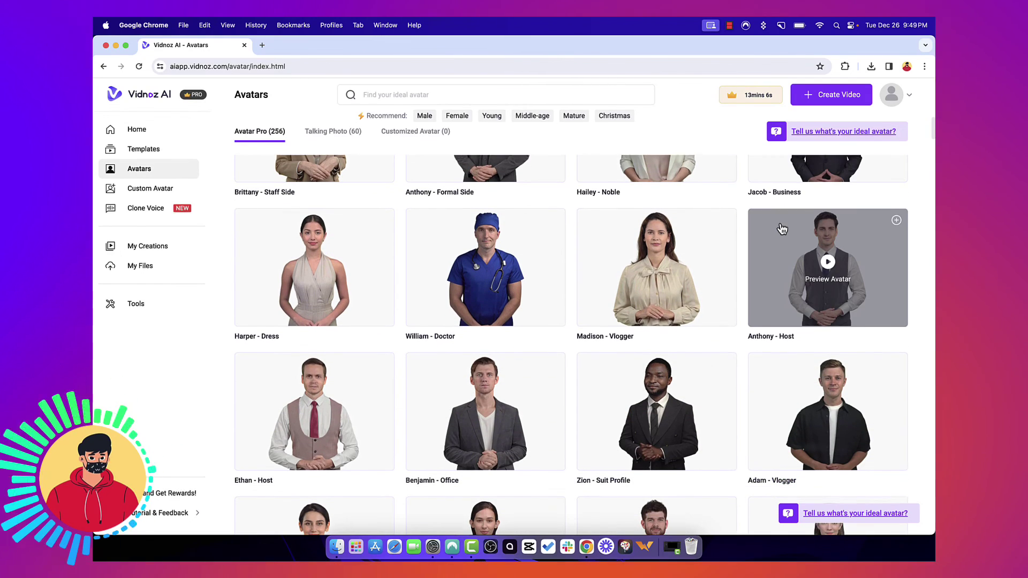